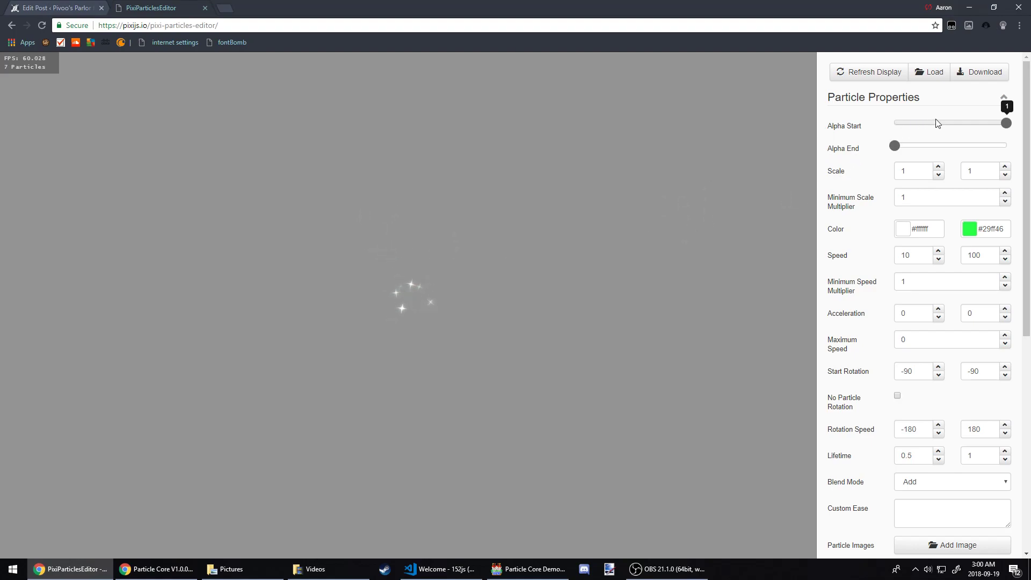
Step: Try fading the particles in with Alpha Start at 0 and Alpha End at 1, and restore Alpha Start to 1 and Alpha End to 0
drag(938, 123, 1008, 150)
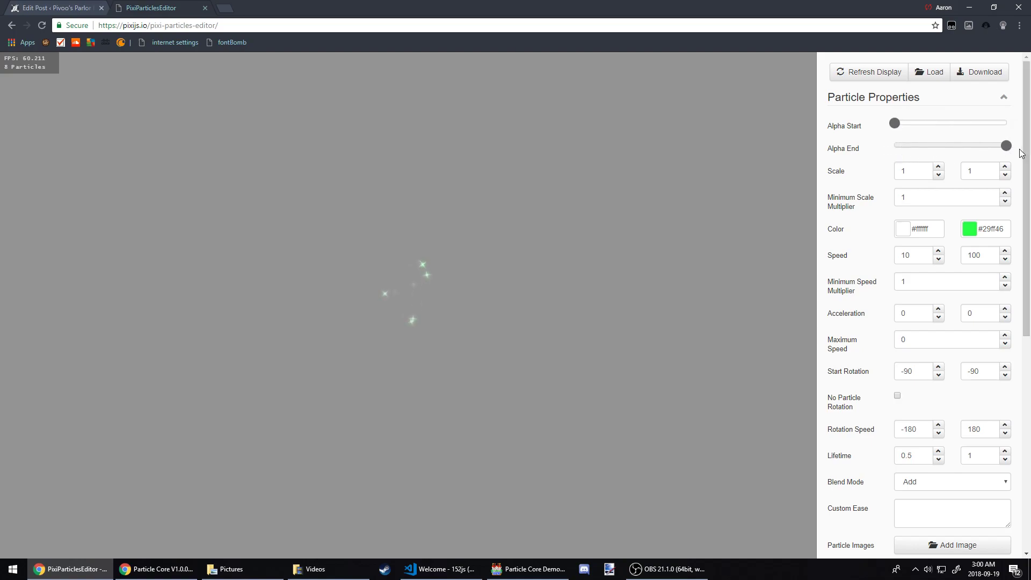
drag(895, 123, 893, 145)
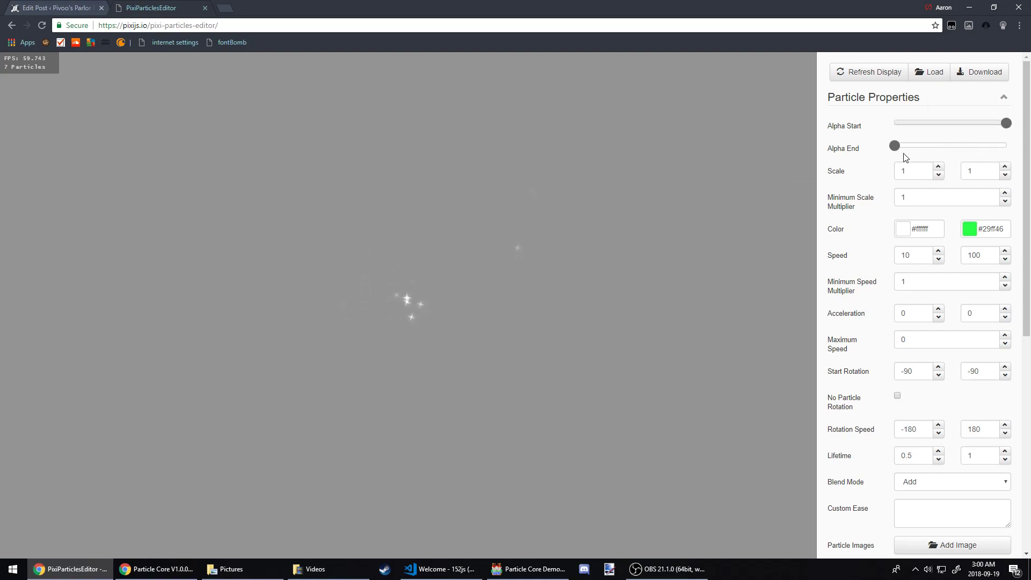
drag(921, 146, 770, 125)
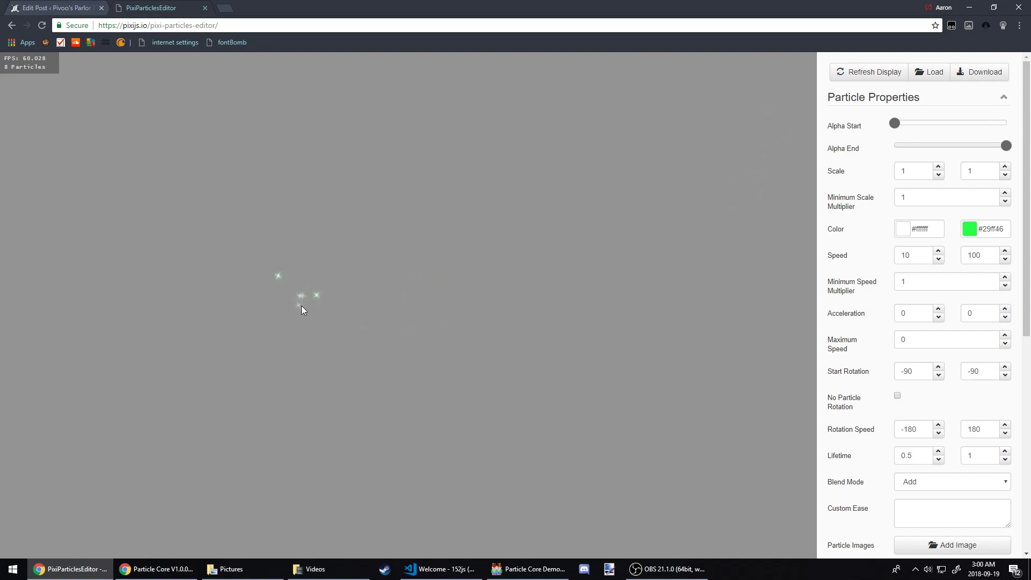
drag(1006, 146, 777, 144)
drag(897, 125, 1007, 123)
Step: Set Alpha End to 1 and the starting scale of the particles to 10
click(919, 170)
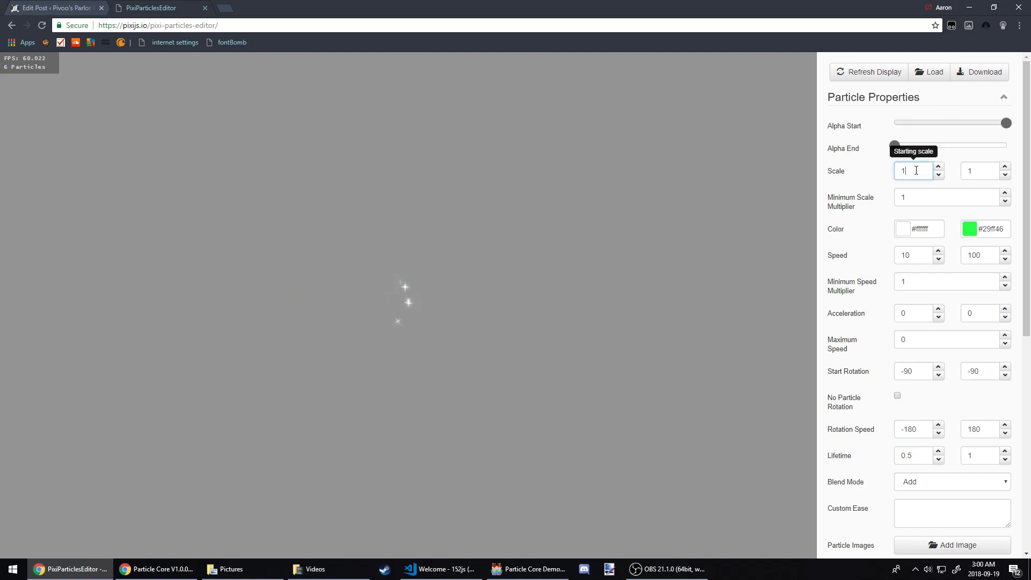
drag(894, 145, 1006, 145)
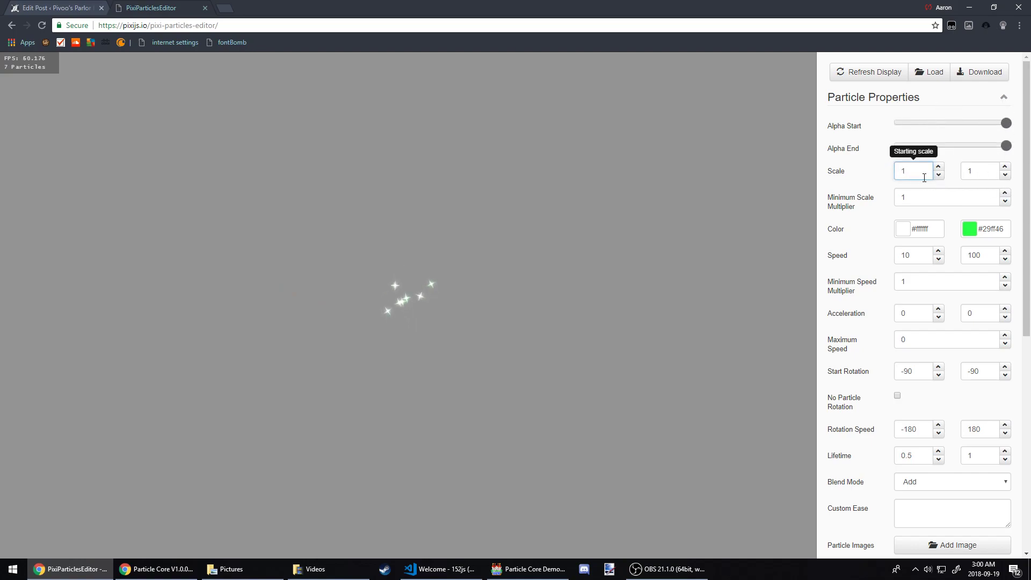
drag(924, 175, 838, 178)
text(0)
click(971, 169)
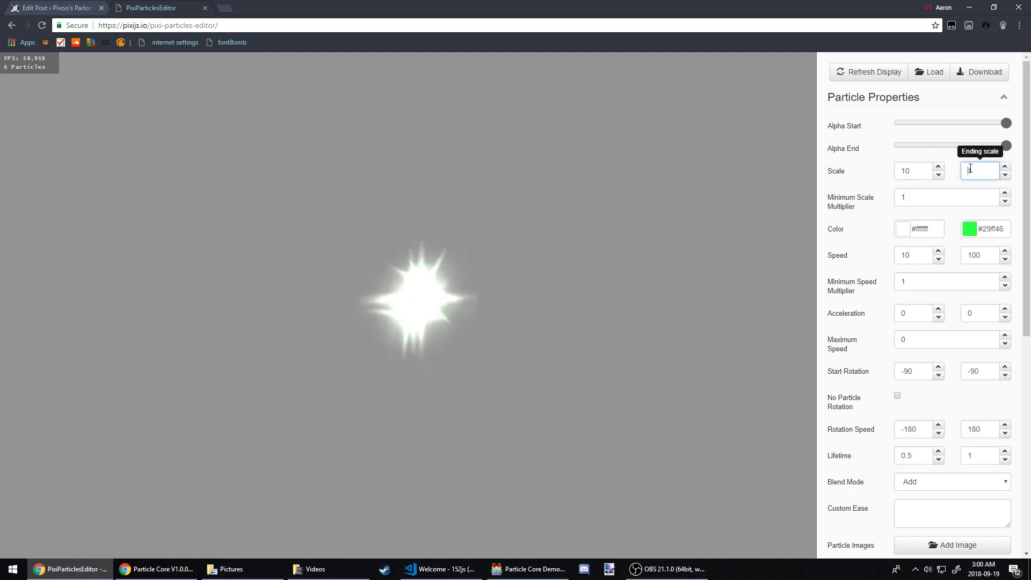
Step: Set the starting scale to 0.1, keeping the ending scale at 1
double_click(898, 169)
text(0.1)
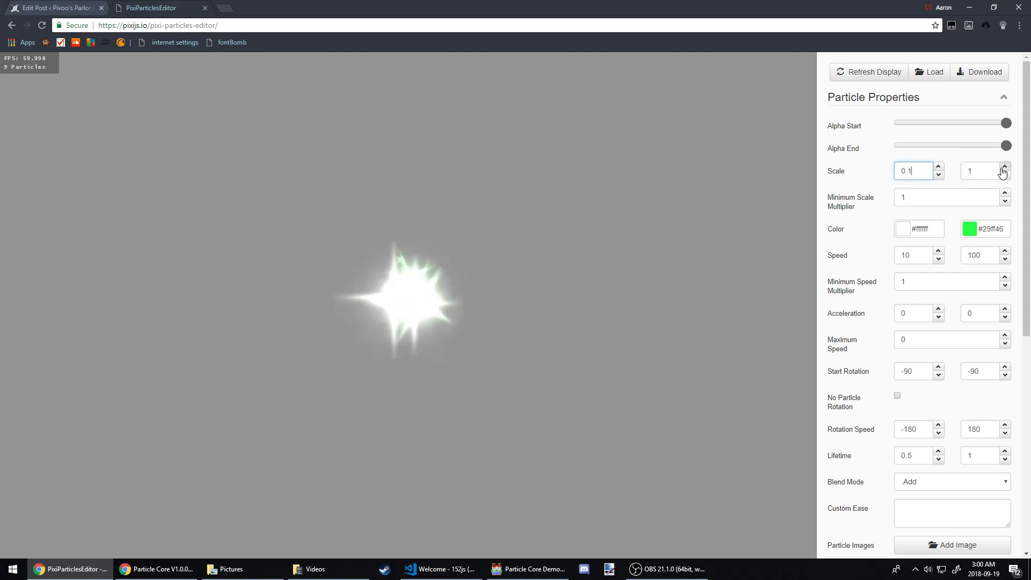
click(967, 173)
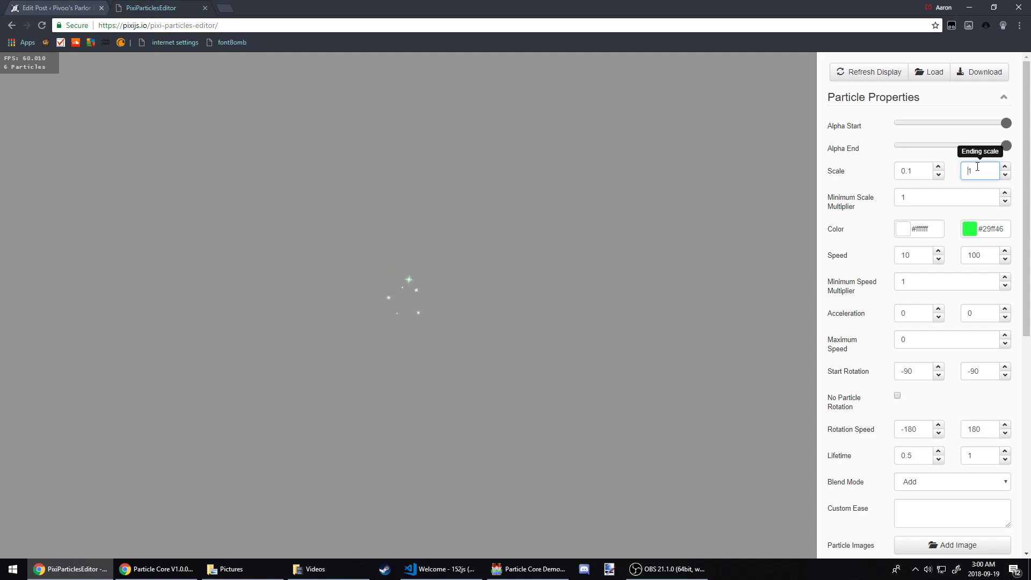
double_click(978, 171)
Step: Try a minimum scale multiplier of 2 and return it to 1
click(903, 199)
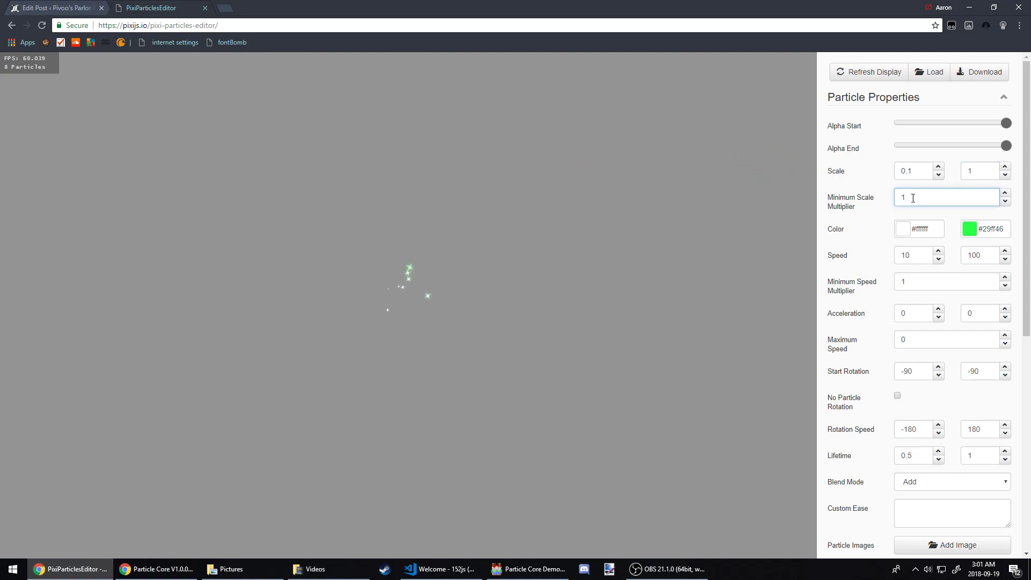
click(910, 171)
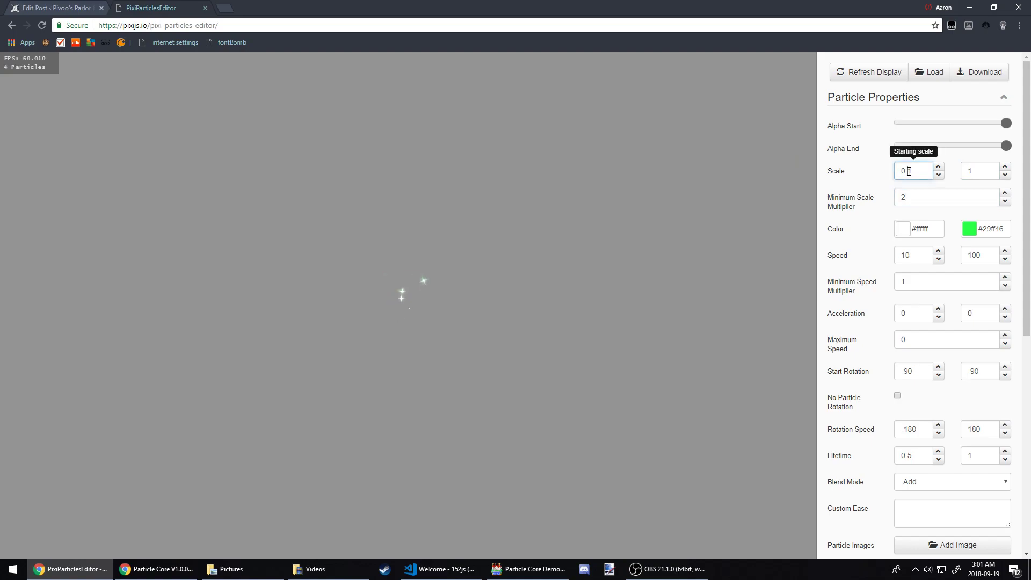
click(879, 168)
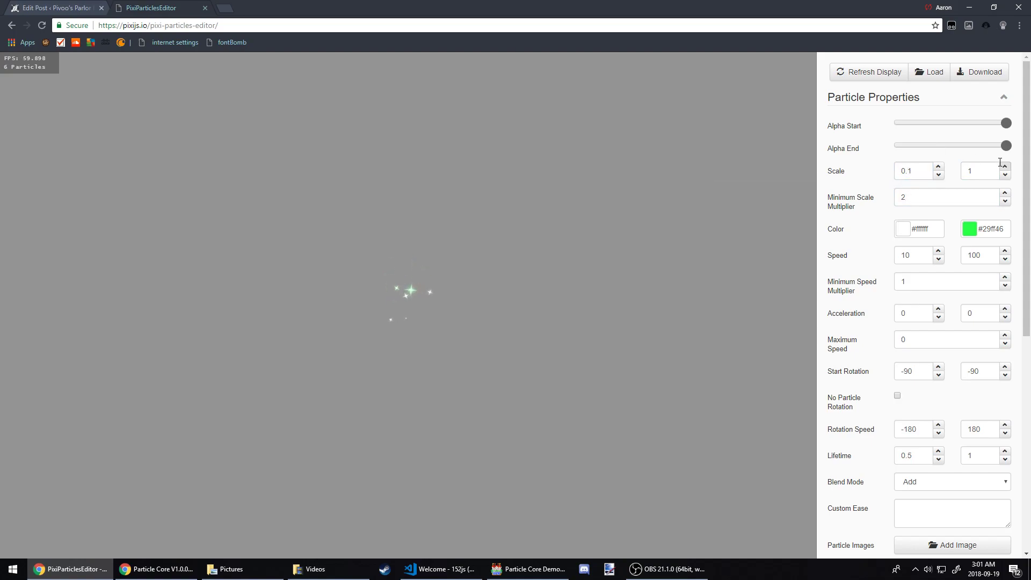
double_click(923, 200)
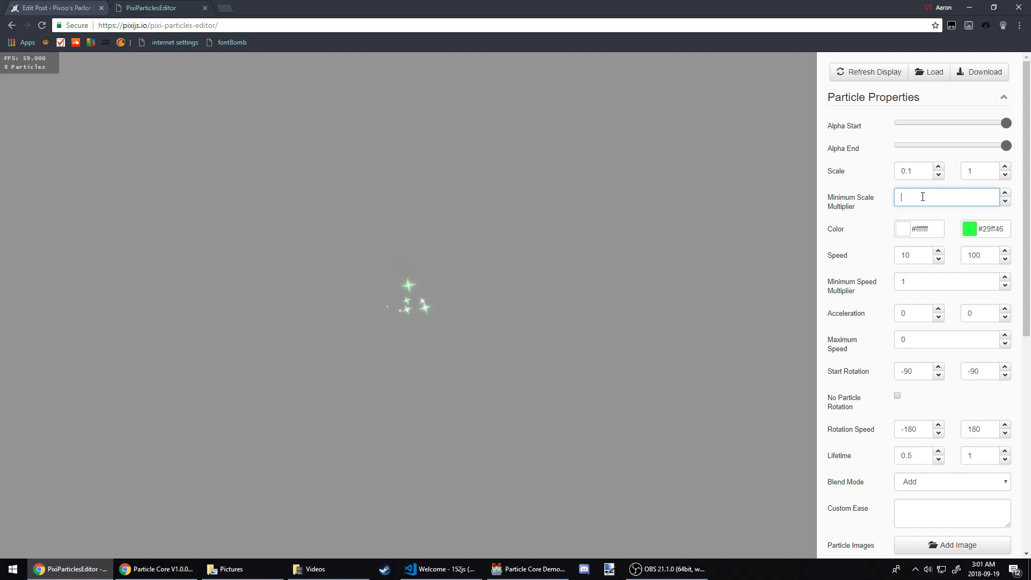
Step: Set the starting particle color to red #eb0000 and the ending color to black #000000
click(910, 225)
drag(902, 160, 933, 144)
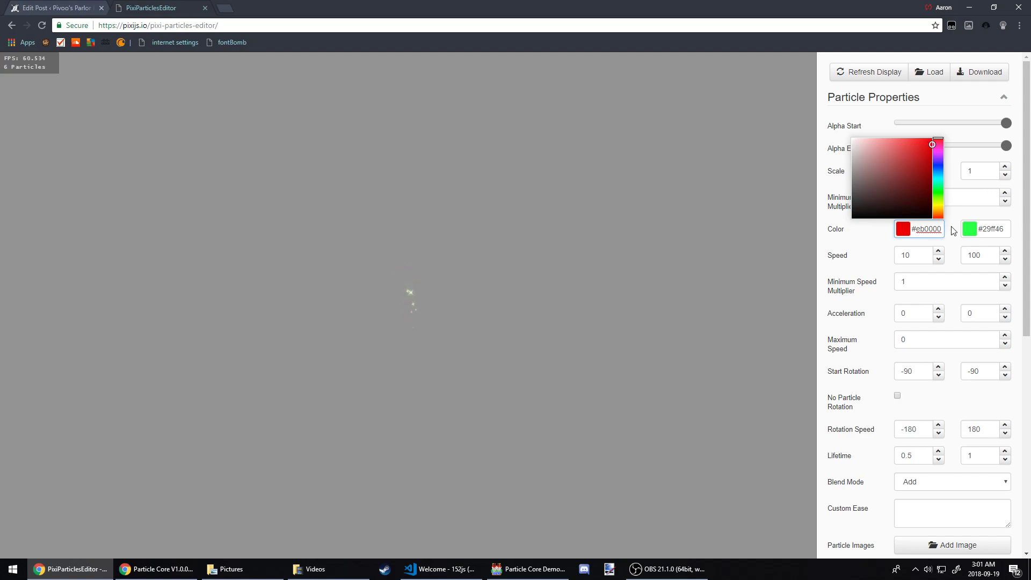
click(969, 229)
drag(971, 186, 931, 245)
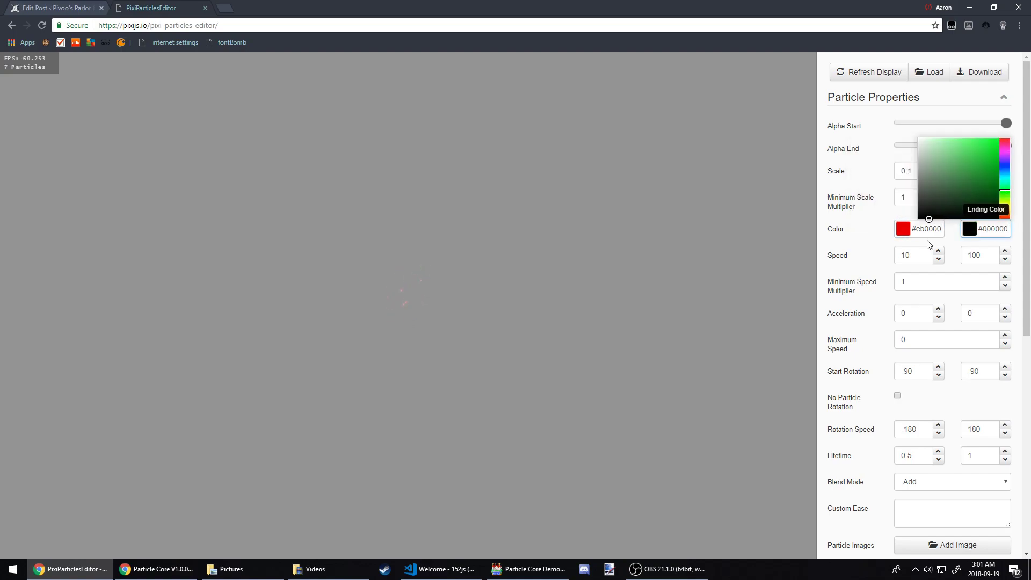
Step: Change the particle blend mode to Normal
scroll(847, 260, down, 4)
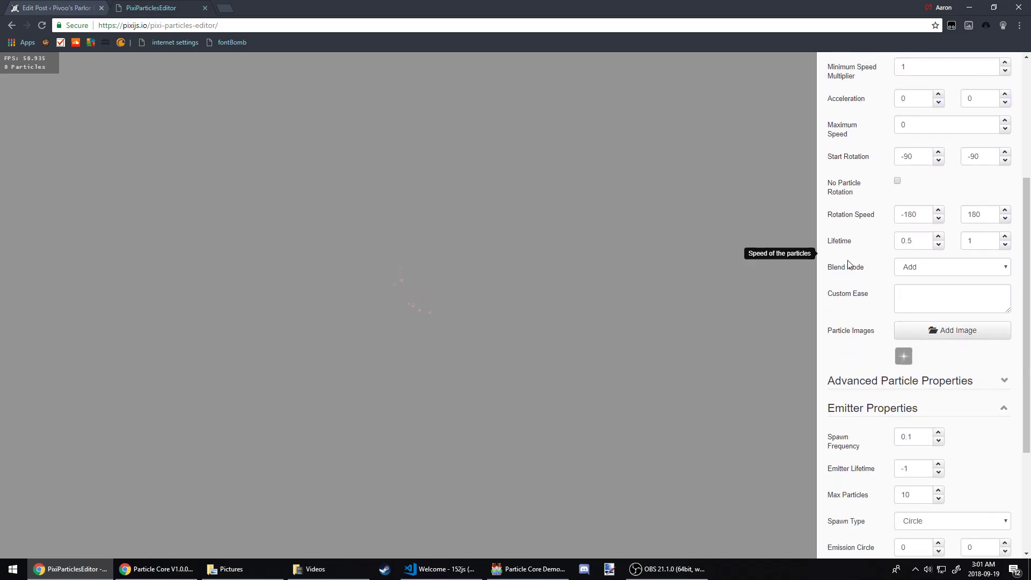
click(912, 273)
click(912, 281)
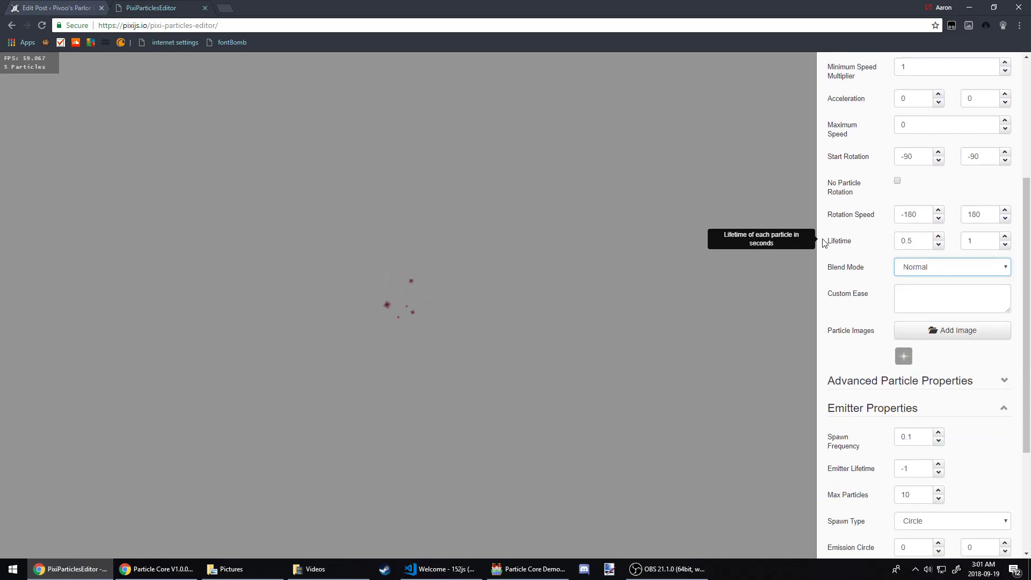
scroll(822, 244, up, 4)
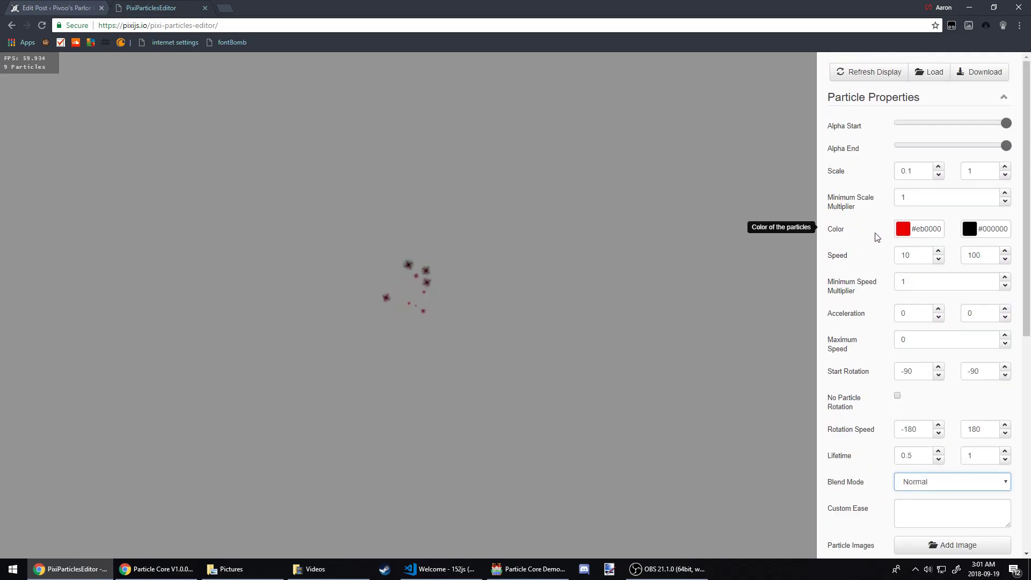
Step: Change the ending particle color to teal #00d9ae
click(924, 228)
click(1004, 229)
click(1005, 181)
drag(978, 173, 1005, 147)
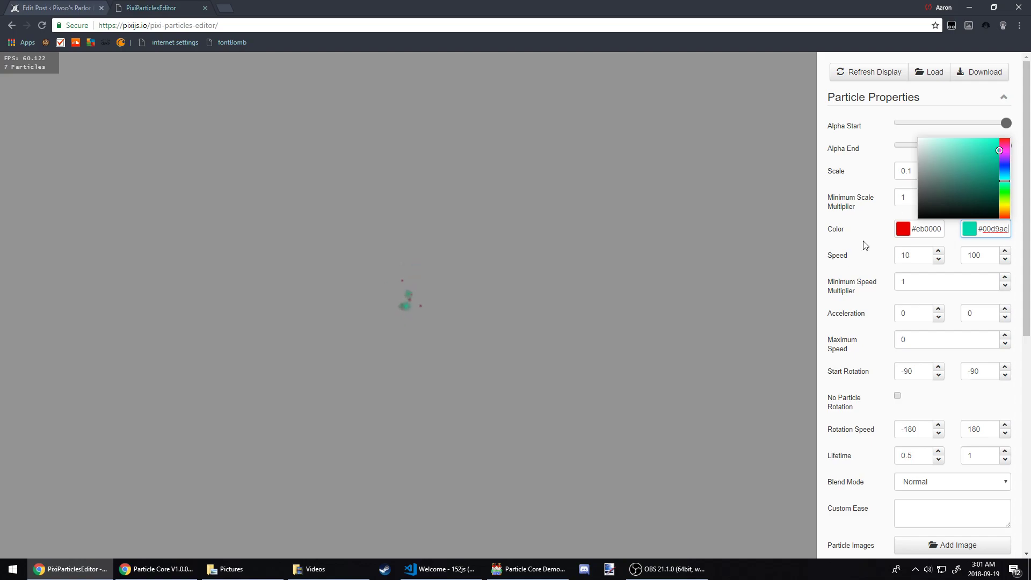
click(876, 235)
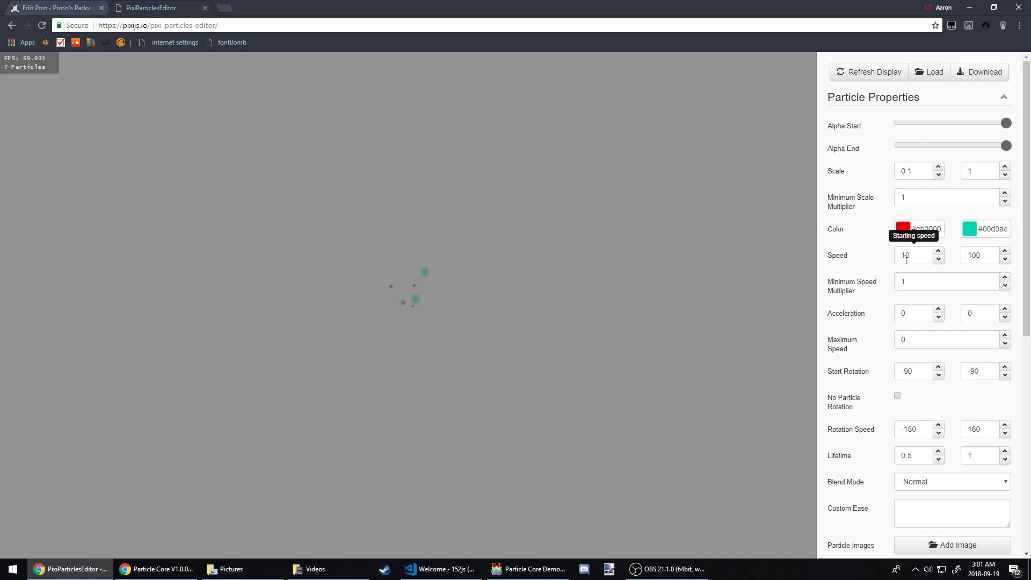
Step: Try a starting speed of 1000 with an ending speed of 1
click(919, 260)
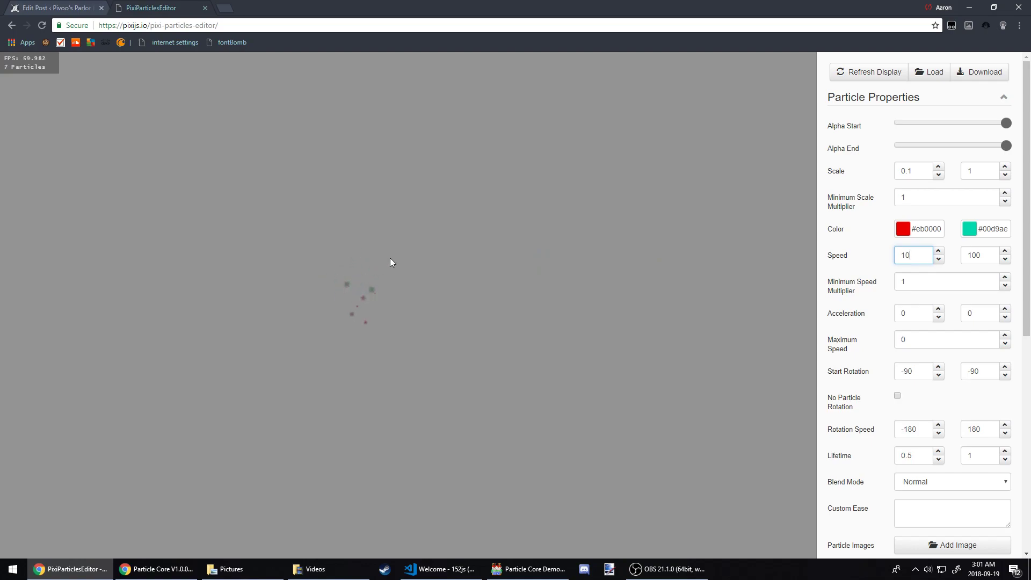
click(970, 256)
key(shift+Tab)
text(1000)
click(988, 255)
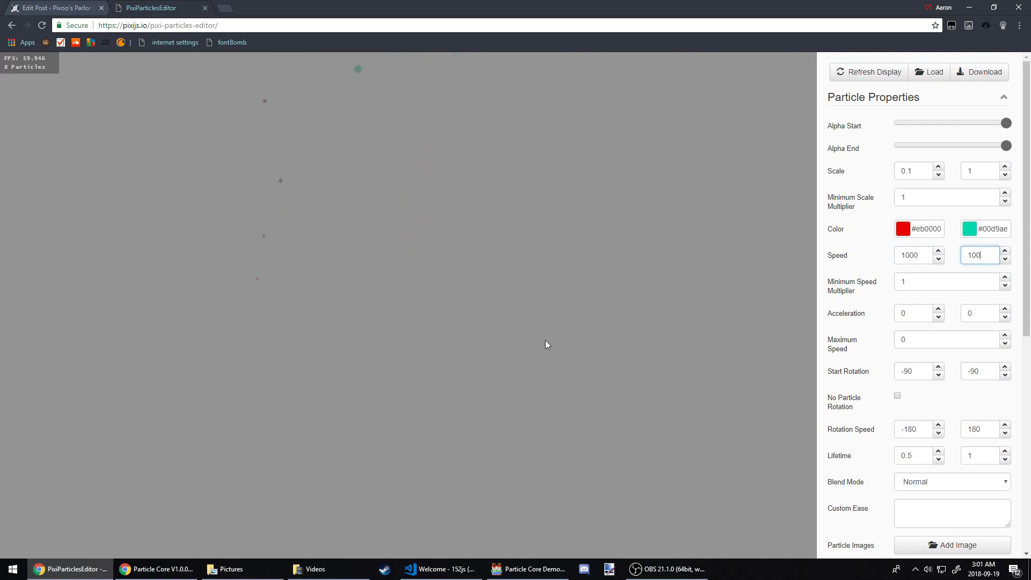
key(BackSpace)
key(BackSpace)
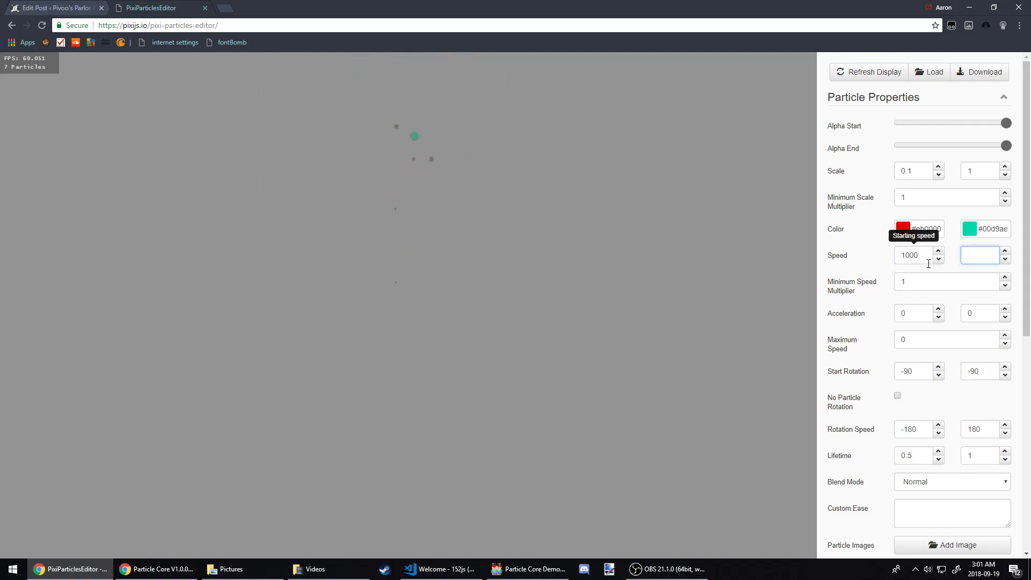
click(916, 261)
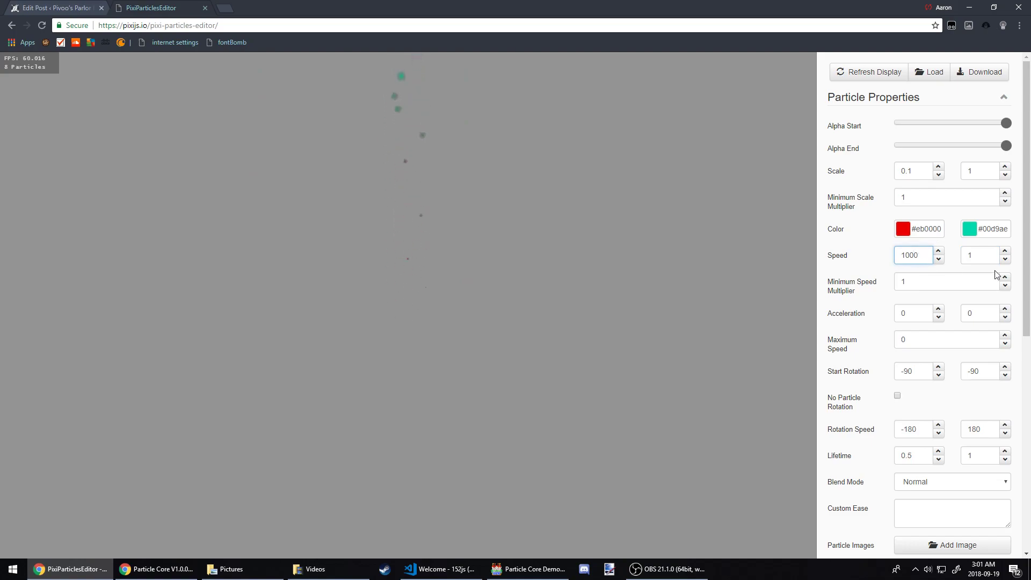
Step: Set the particles' starting speed to 1 and ending speed to 100
double_click(921, 256)
text(10)
drag(923, 258, 876, 260)
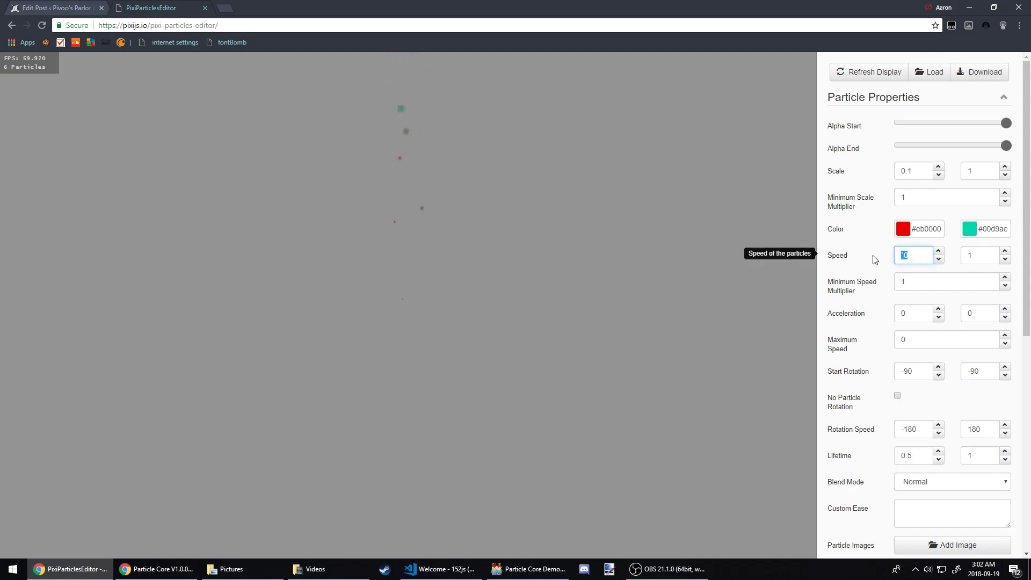
text(1)
click(978, 254)
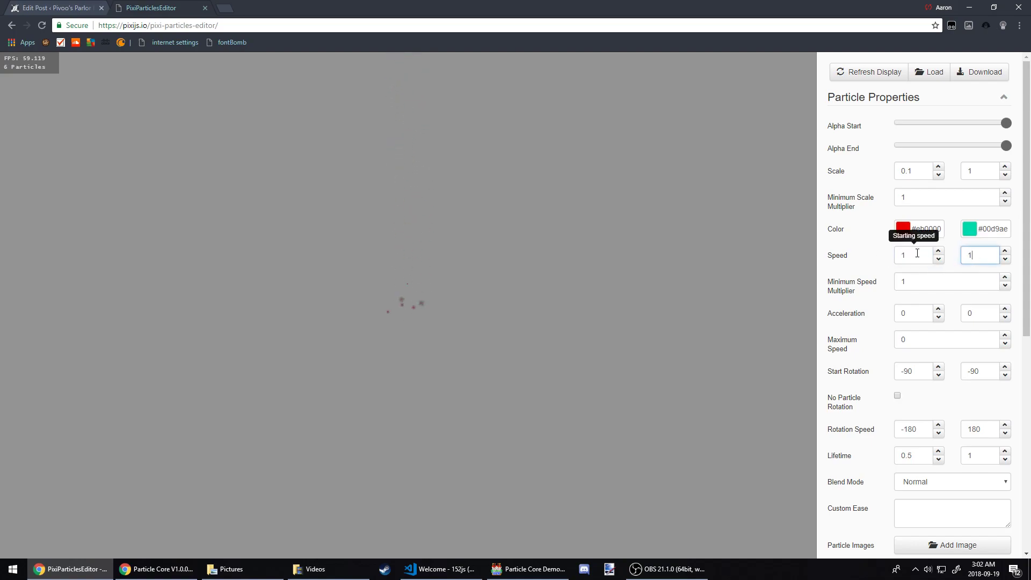
click(919, 261)
click(981, 256)
text(00)
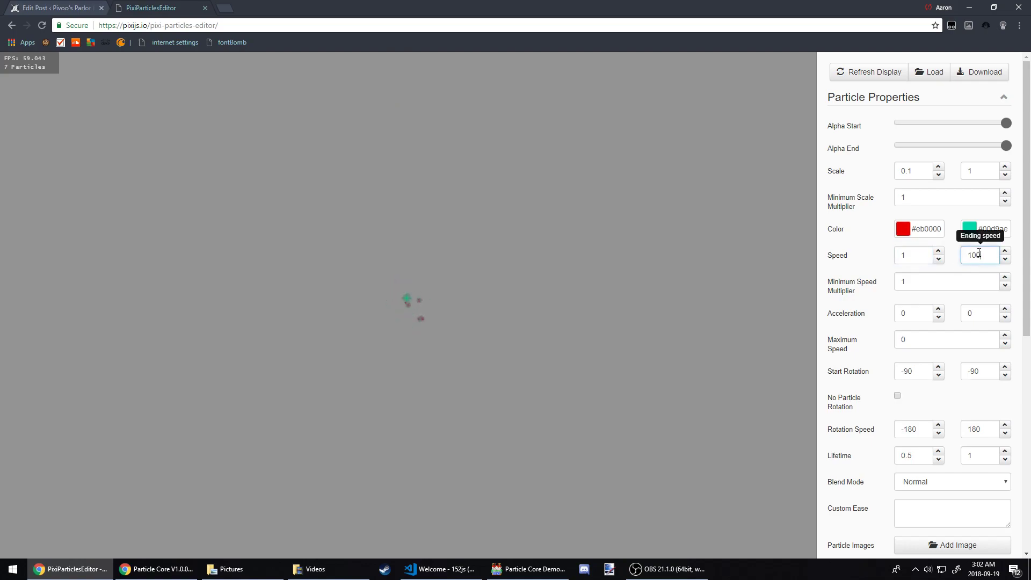
click(911, 254)
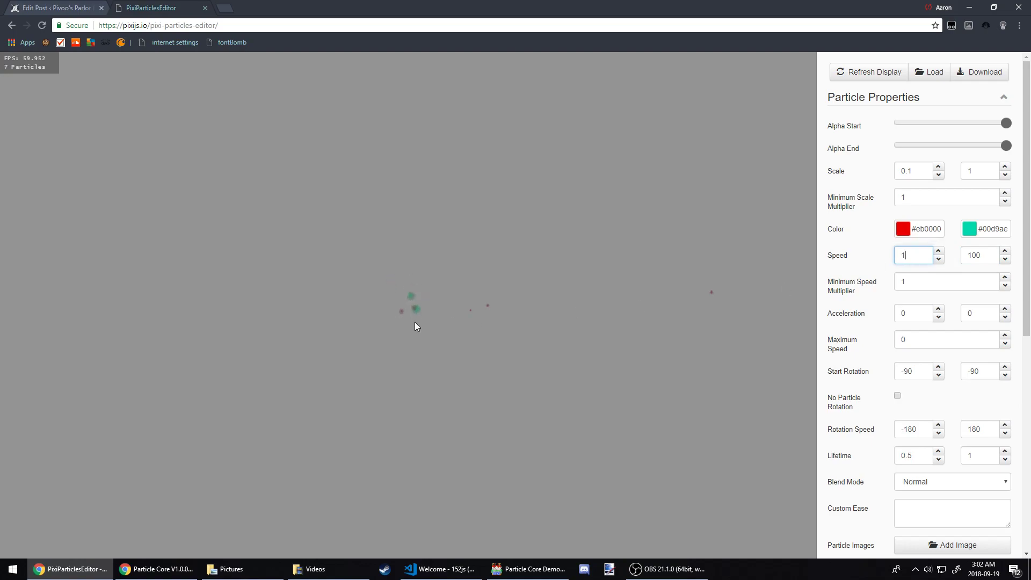
click(919, 280)
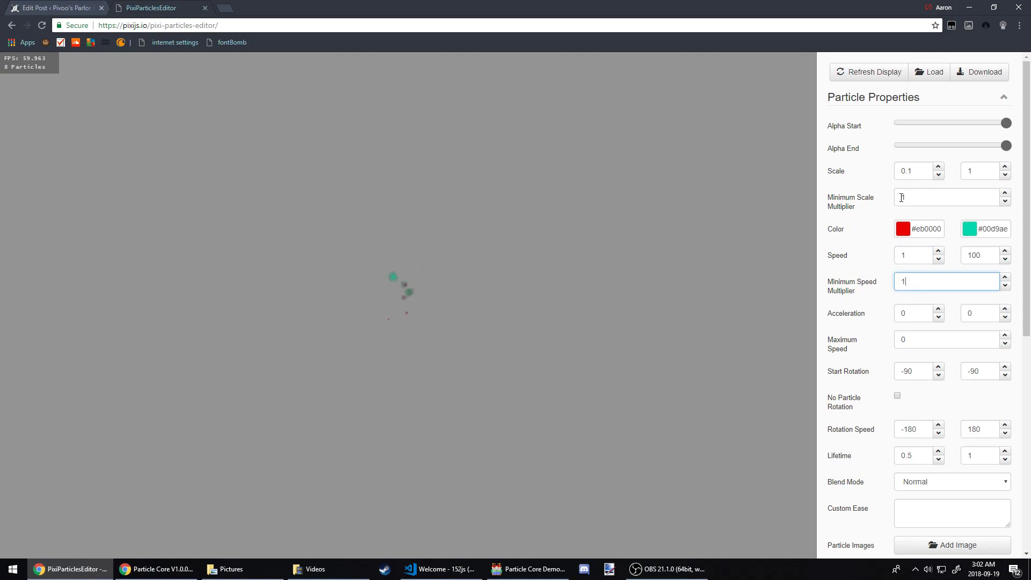
mouse_move(865, 292)
drag(912, 281, 842, 285)
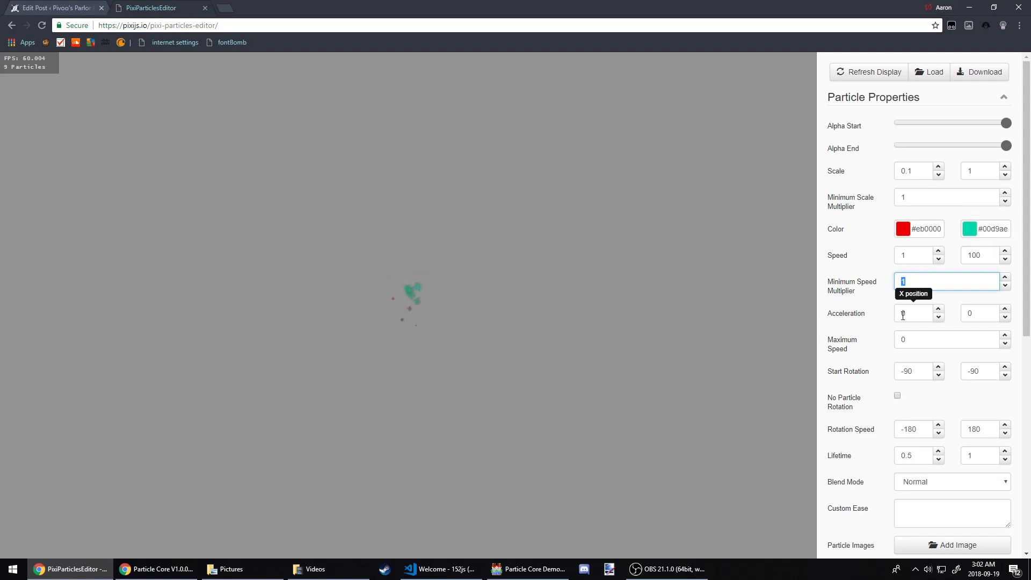
Step: Try an X acceleration of 7.0, clear it, and set the Y acceleration to -900
click(921, 311)
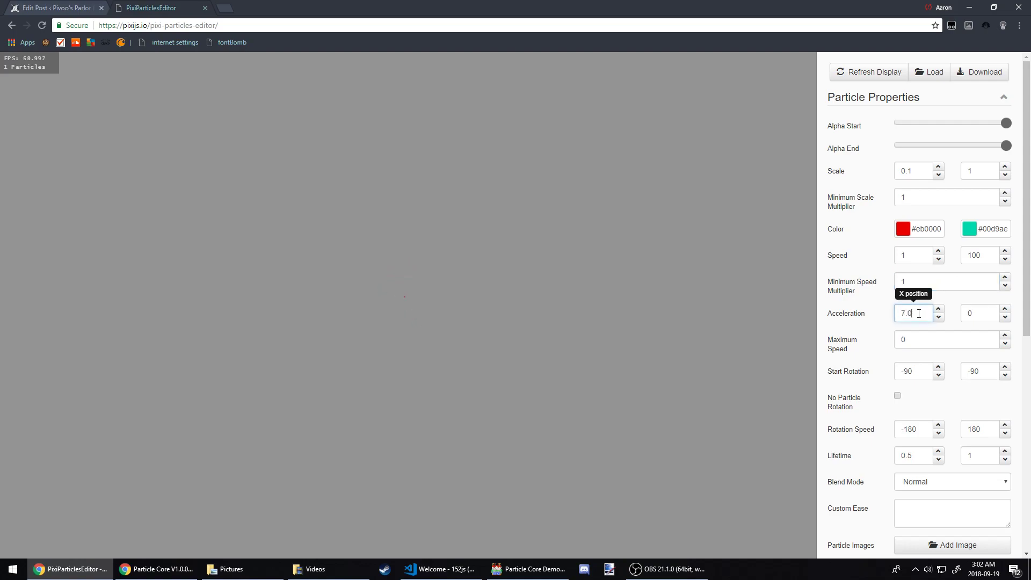
click(862, 273)
key(BackSpace)
click(977, 310)
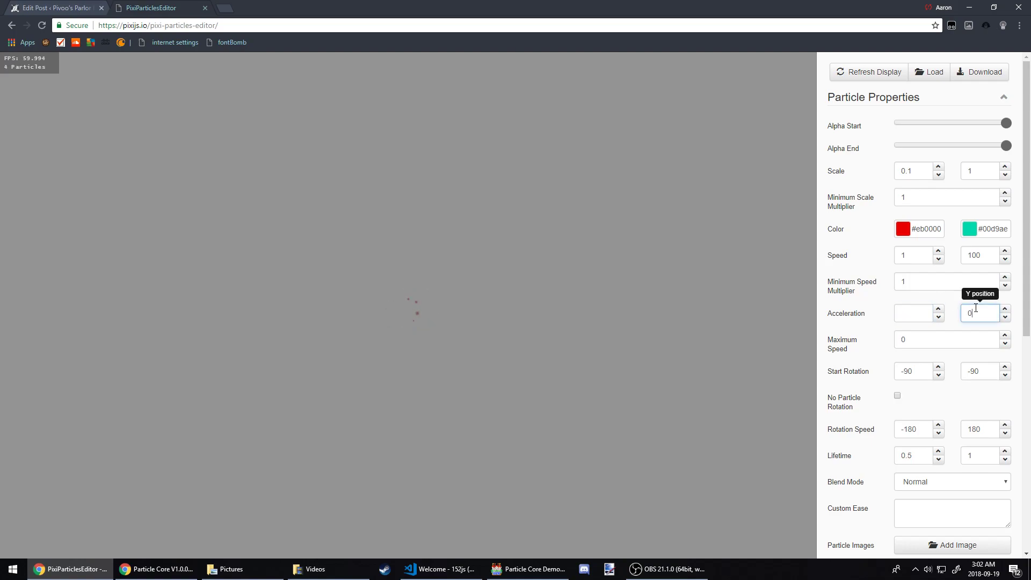
text(-900)
click(919, 311)
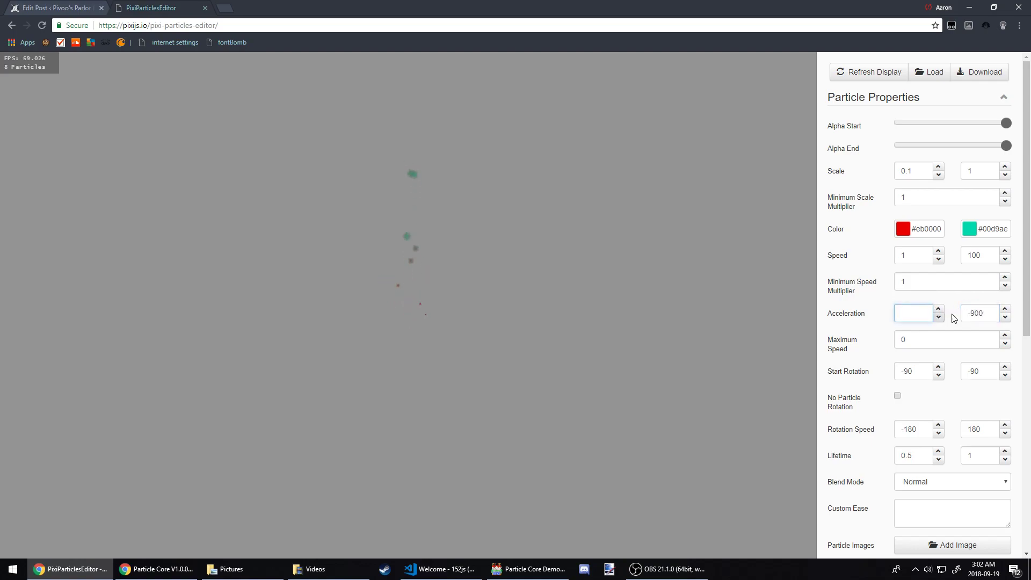
Step: Set the Y acceleration to 900, leaving the X acceleration blank
click(969, 313)
drag(969, 313, 971, 312)
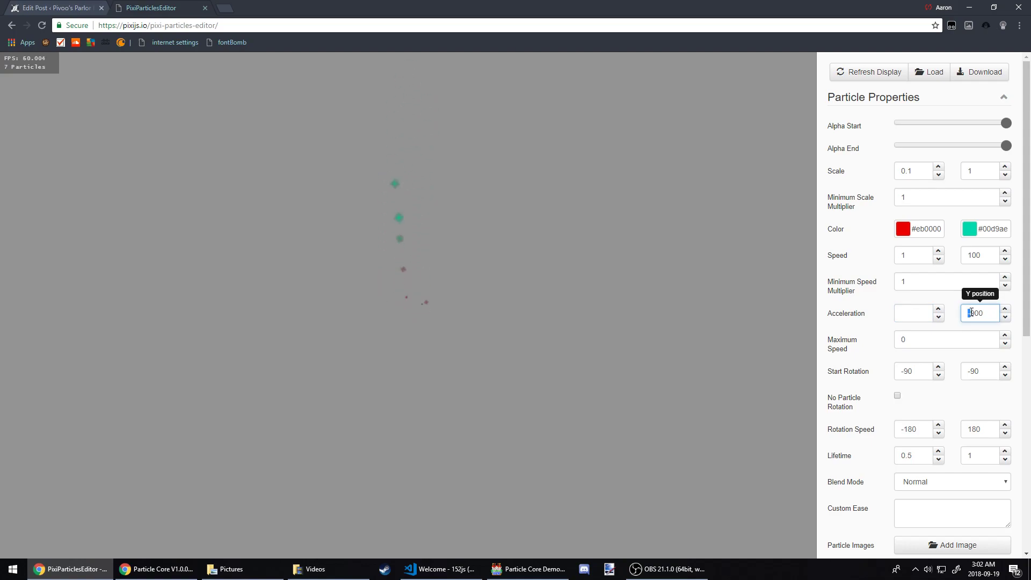
key(BackSpace)
click(927, 306)
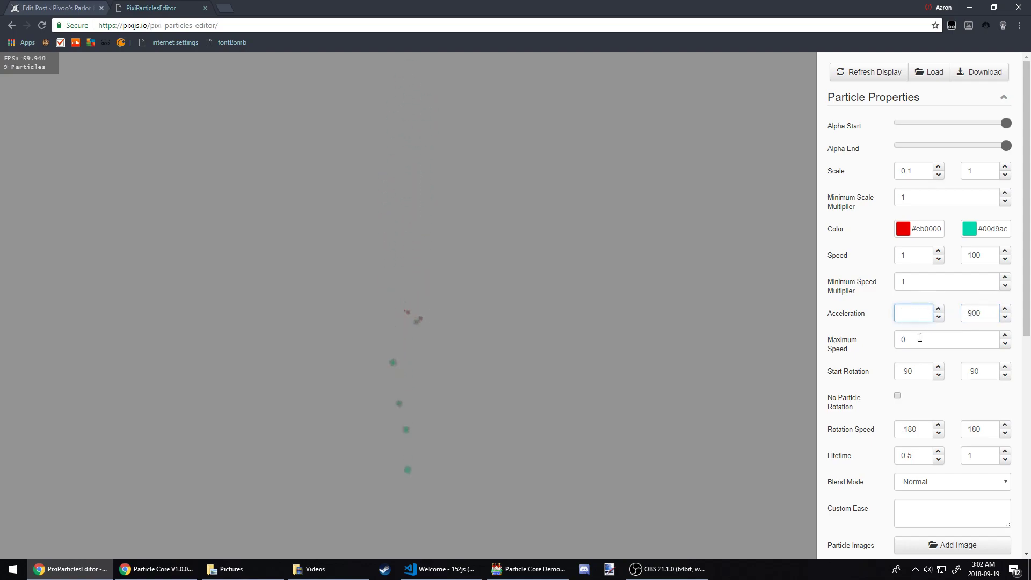
click(909, 369)
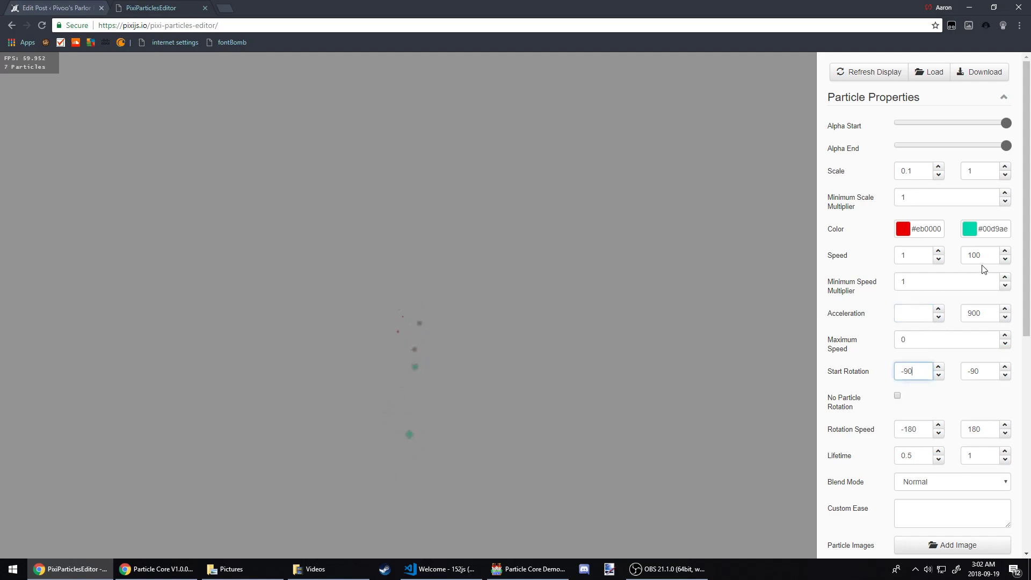
Step: Set the particles' Y acceleration to 50, leaving the X acceleration blank
drag(979, 314, 949, 317)
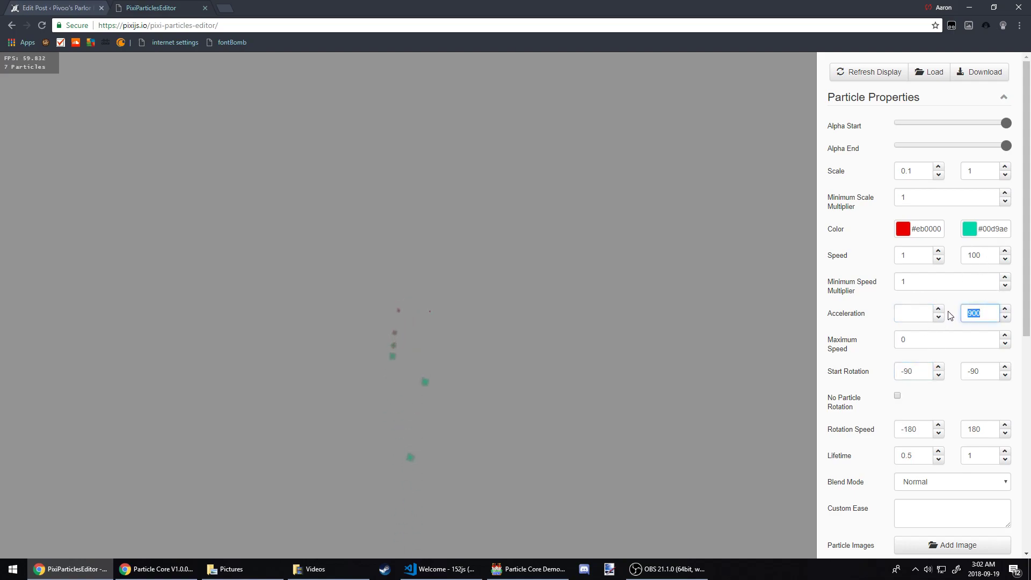
text(10)
click(911, 313)
click(969, 312)
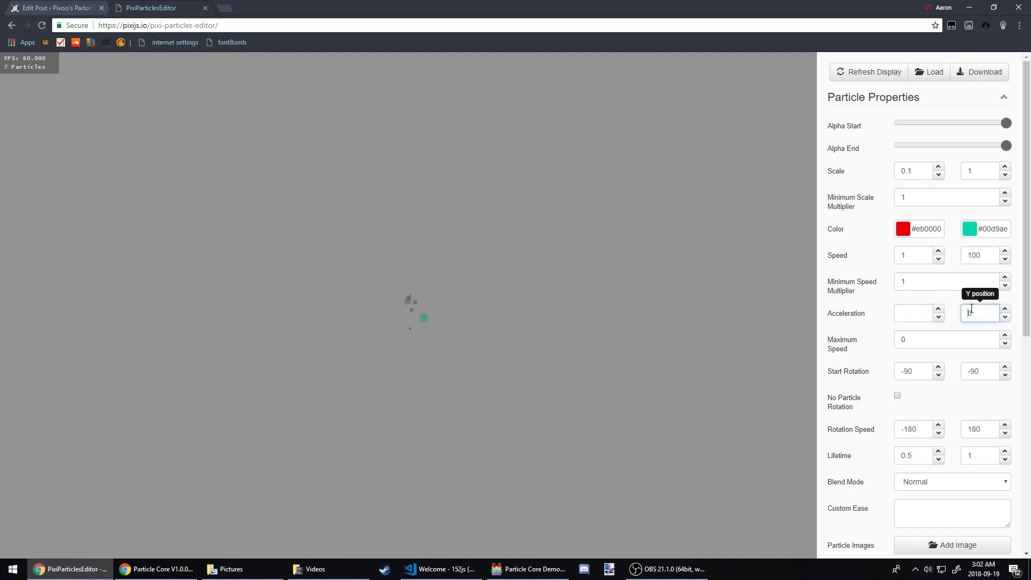
text(5)
click(913, 315)
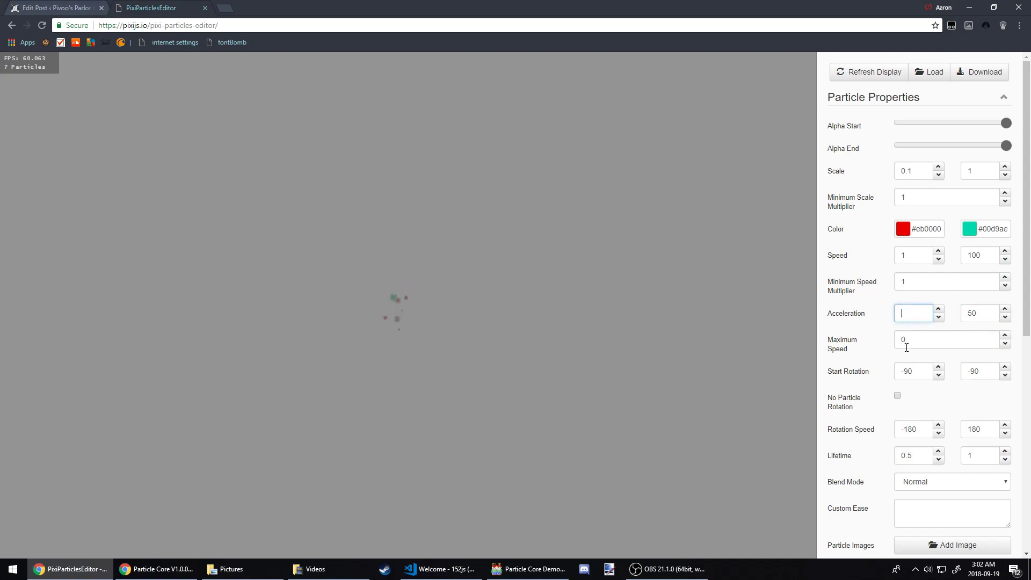
Step: Set both the minimum and maximum particle lifetime to 3 seconds
double_click(921, 454)
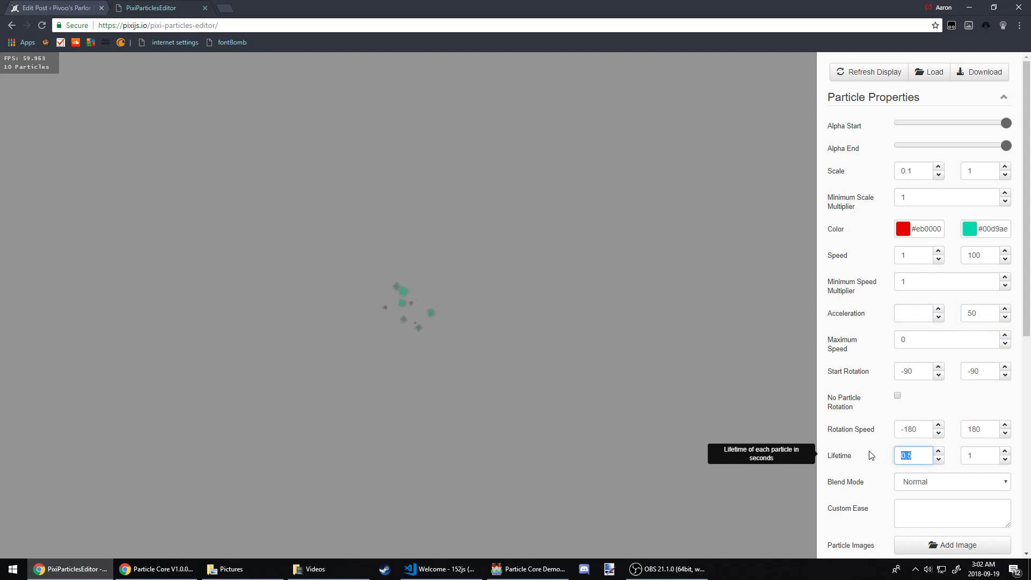
text(3)
click(972, 454)
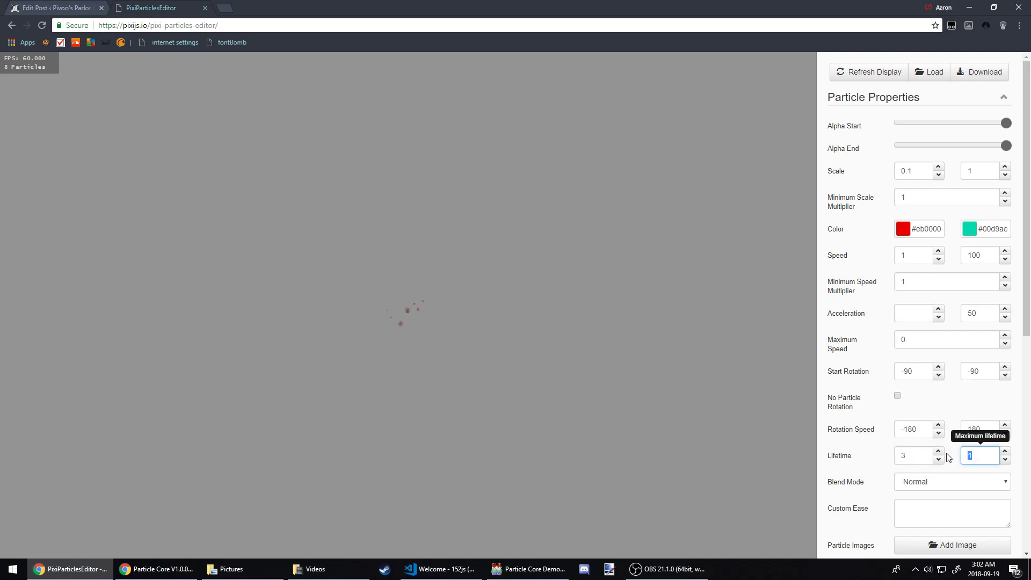
key(BackSpace)
text(3)
Step: Set the particles' minimum rotation speed to 0
double_click(914, 429)
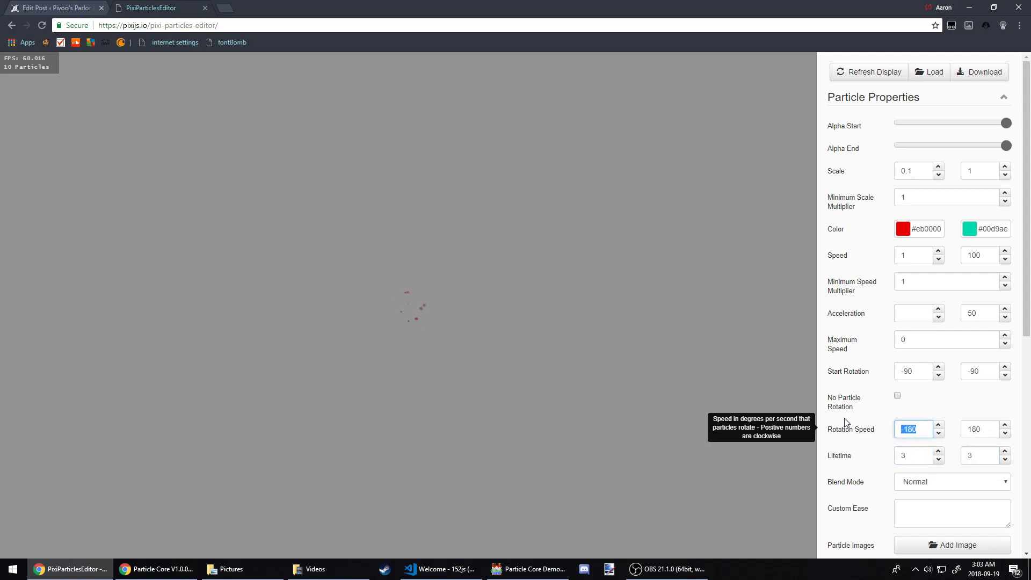
text(0)
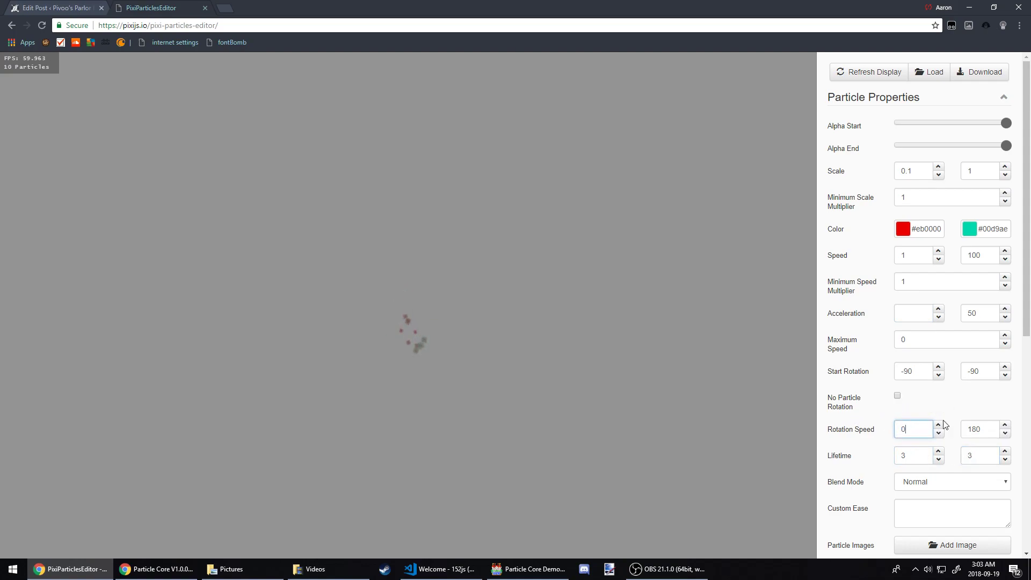
click(975, 429)
Step: Set the particles' start rotation to a minimum of 0 and a maximum of 360
double_click(913, 371)
text(0)
key(Tab)
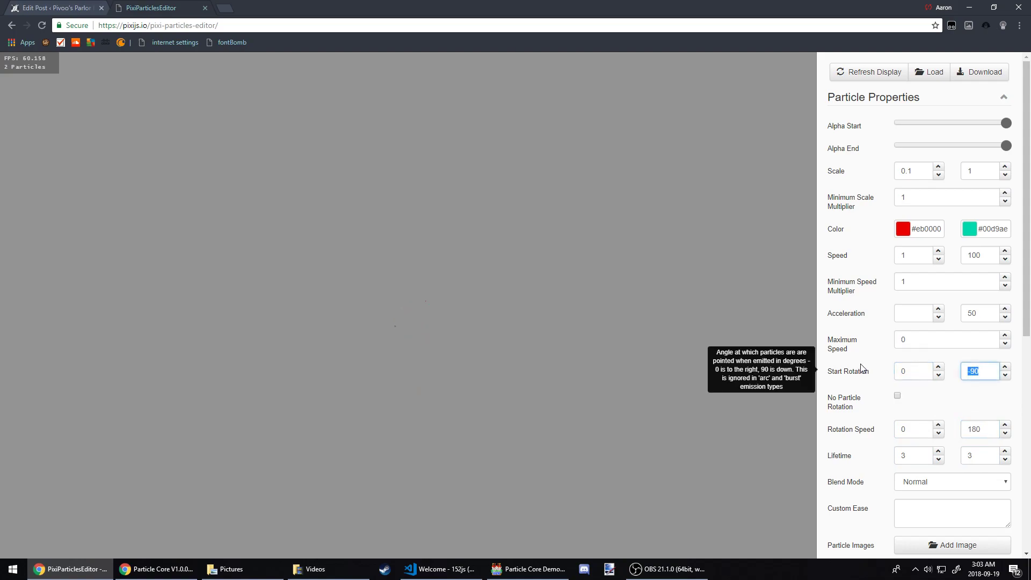
text(360)
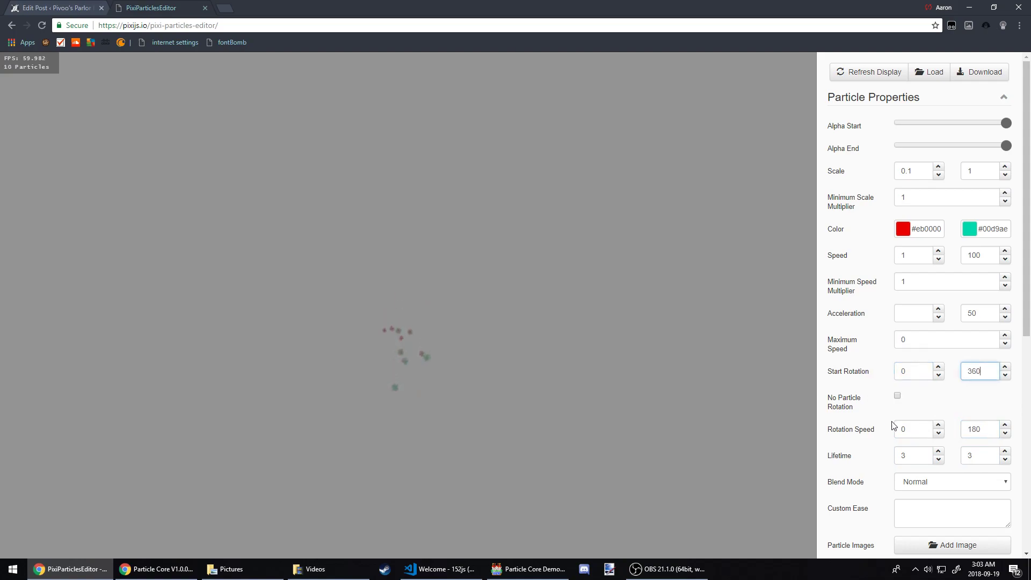
Step: Set the particles' starting speed to 100
click(916, 433)
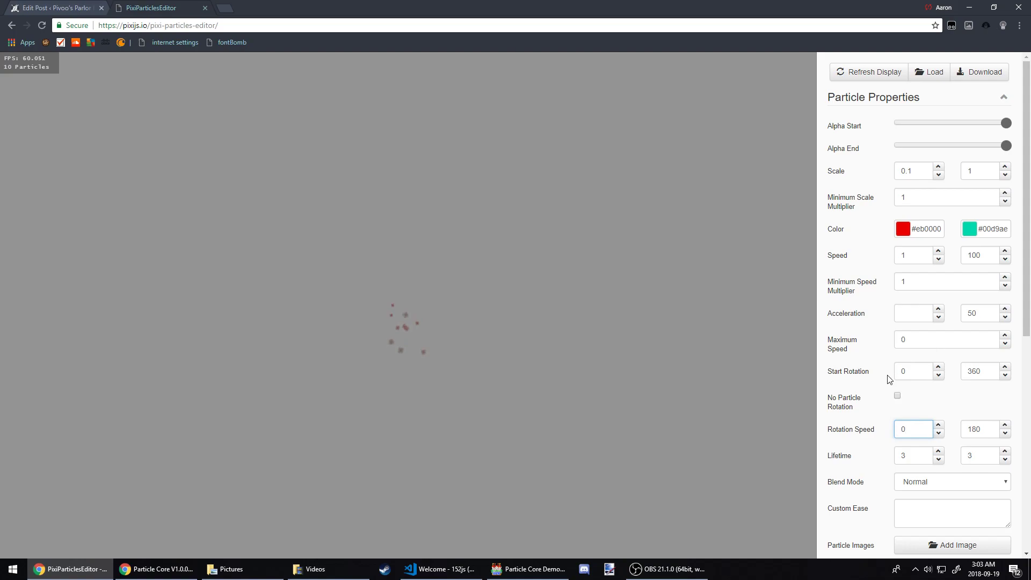
click(915, 337)
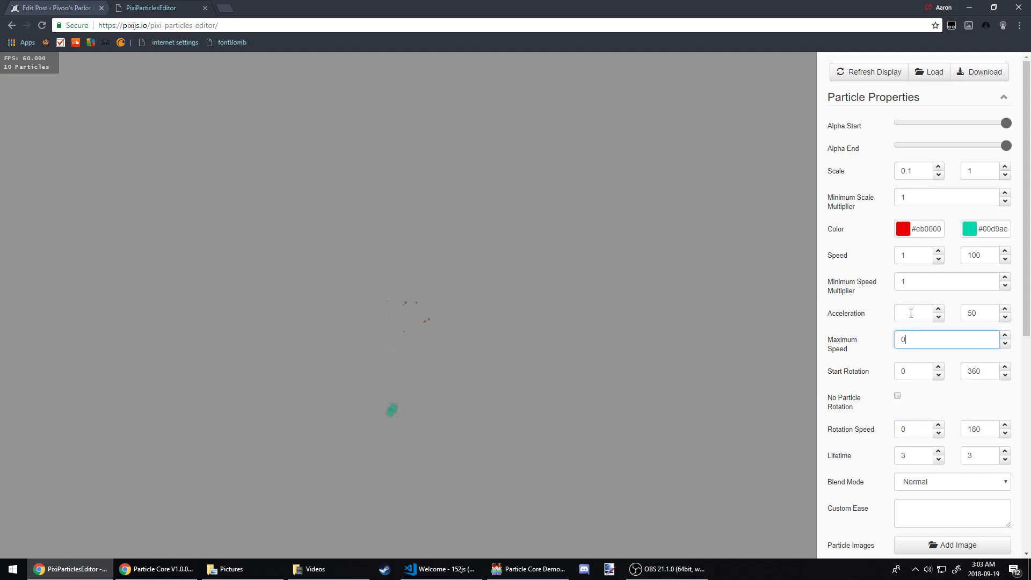
click(912, 314)
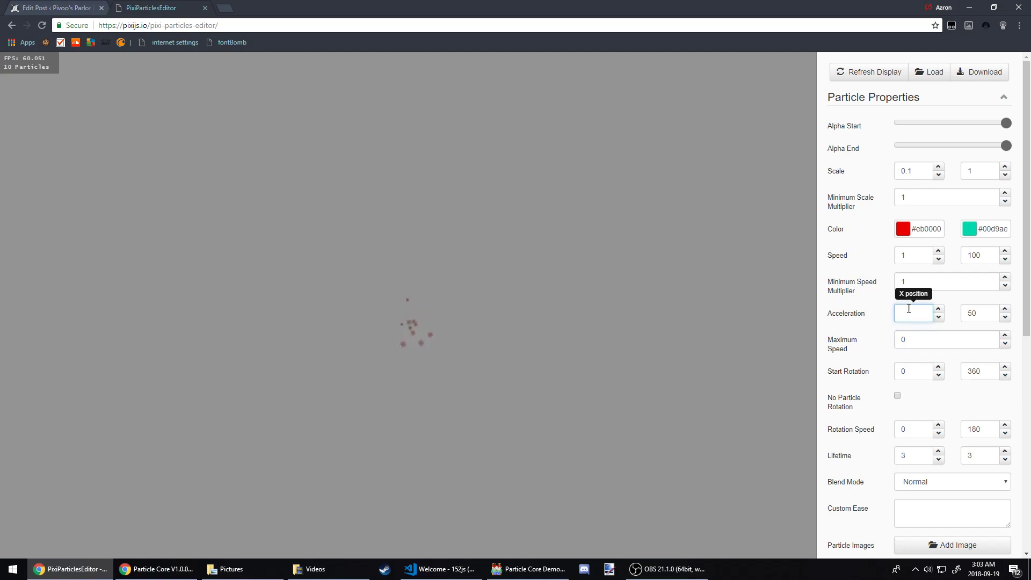
click(914, 255)
text(00)
click(977, 259)
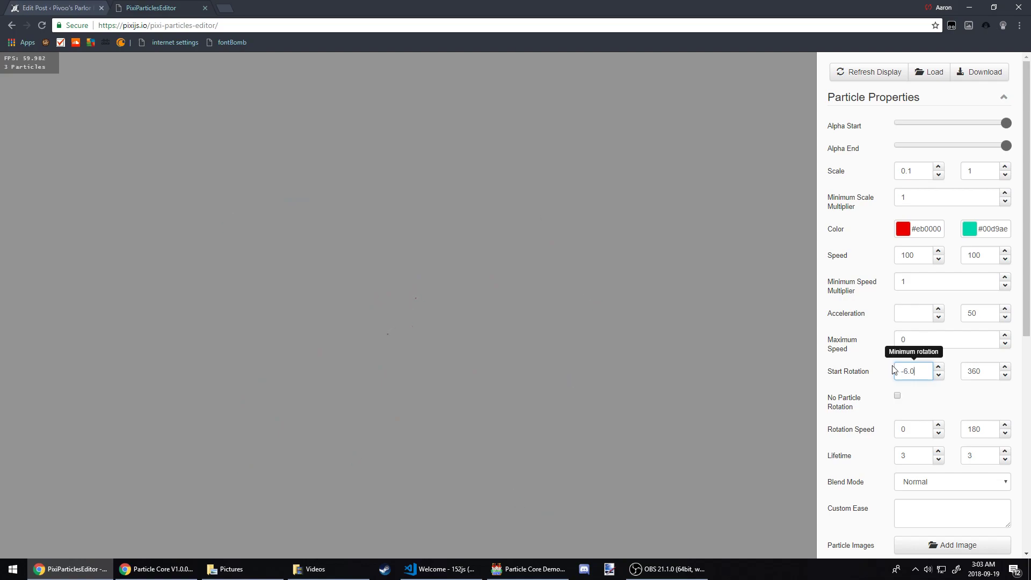
Step: Set both start rotation values to 0 and make the emitter denser with a spawn frequency of 0.001 and 10000 max particles
click(938, 367)
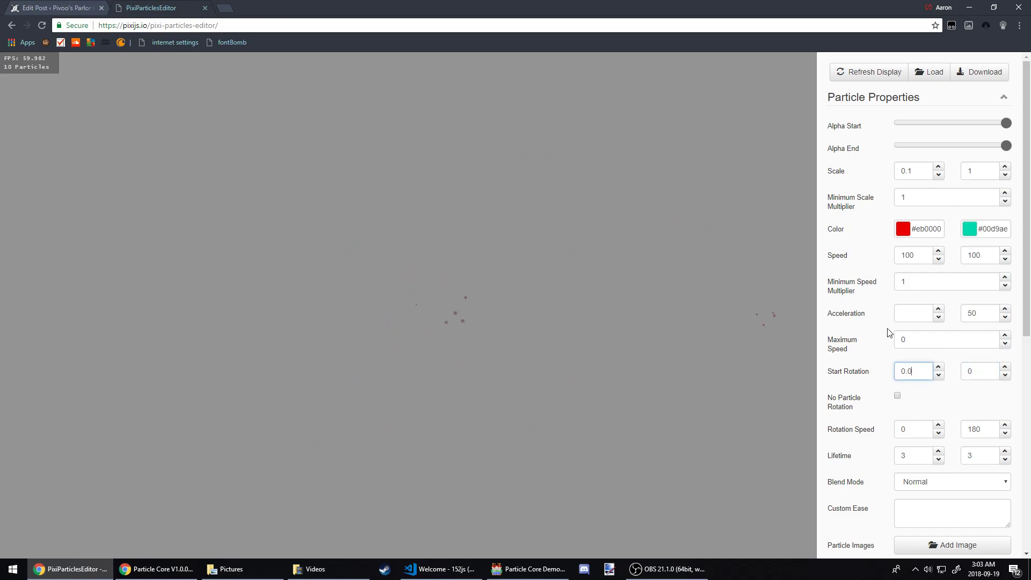
scroll(890, 332, down, 5)
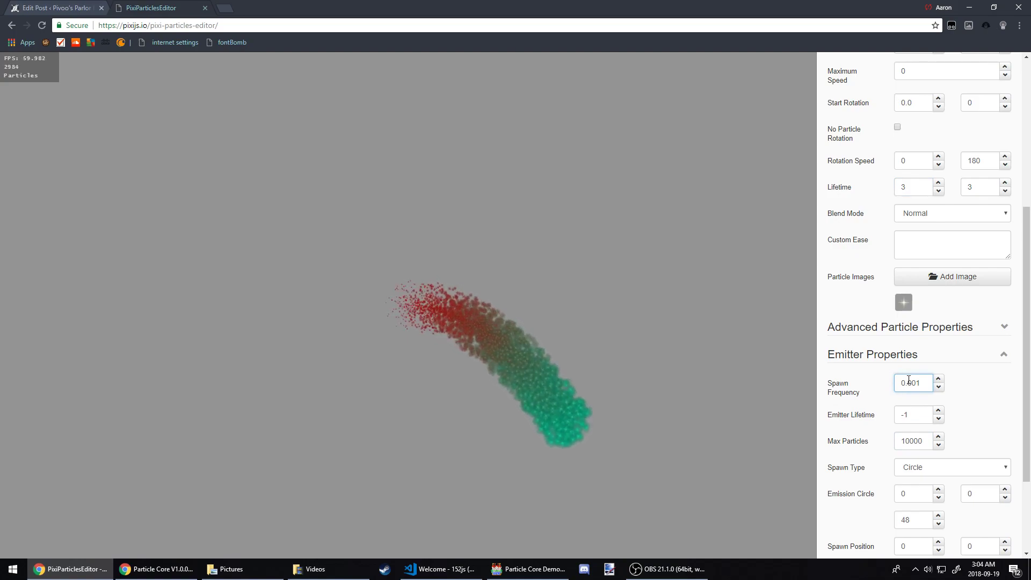
Step: Set the maximum start rotation to 360 so particles are emitted in all directions
scroll(908, 355, up, 3)
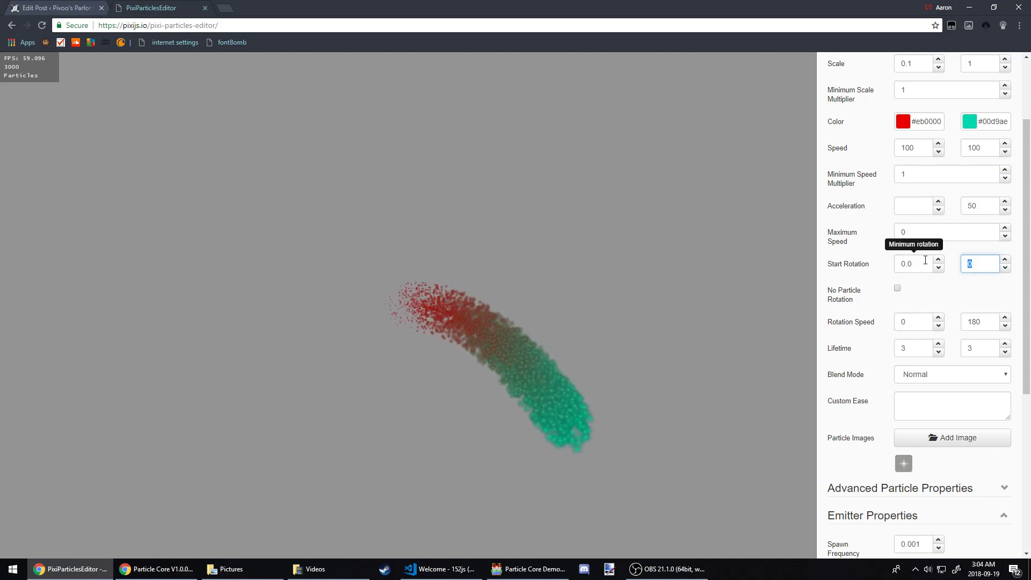
click(908, 262)
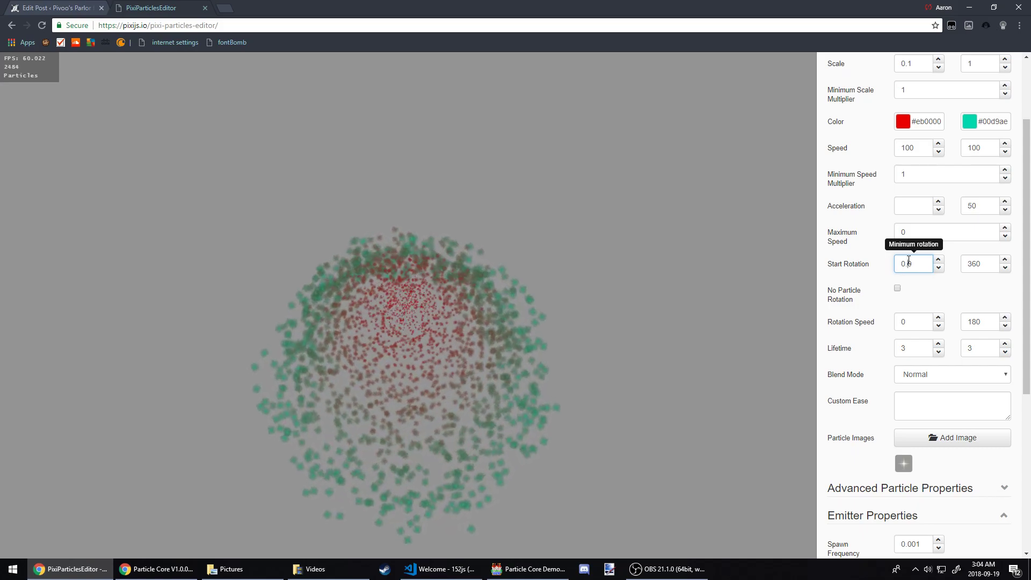
click(904, 322)
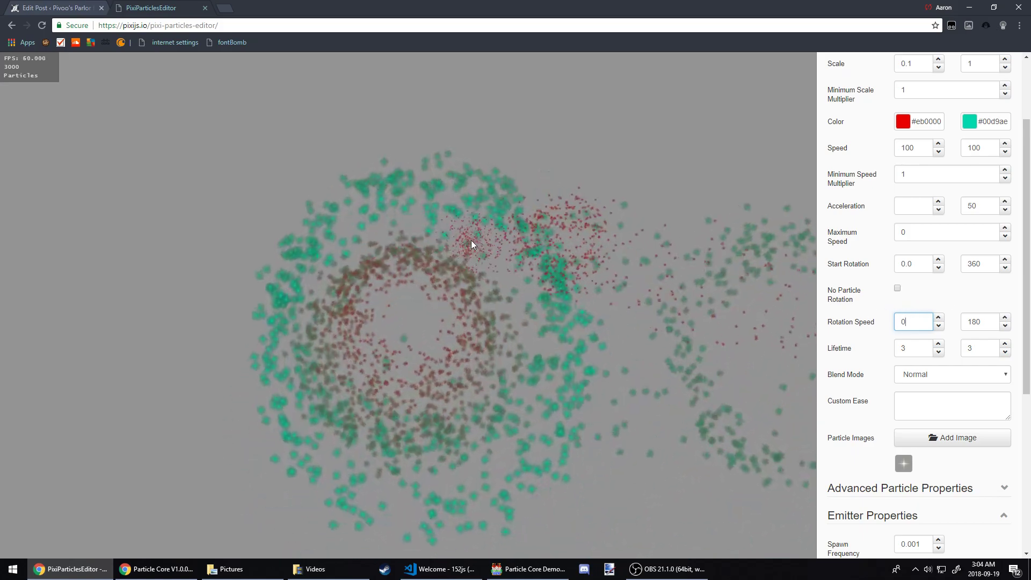
key(Tab)
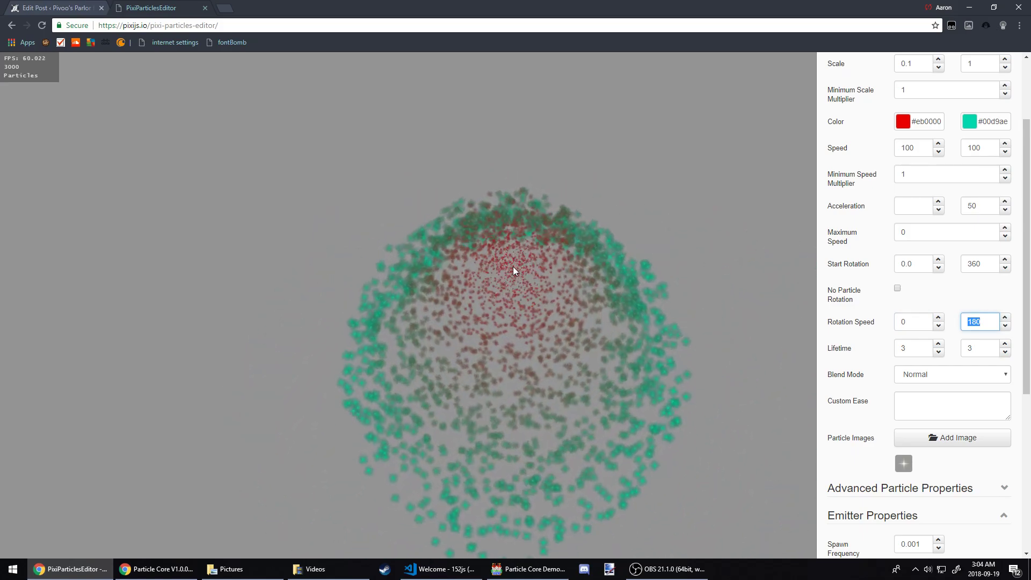
click(992, 321)
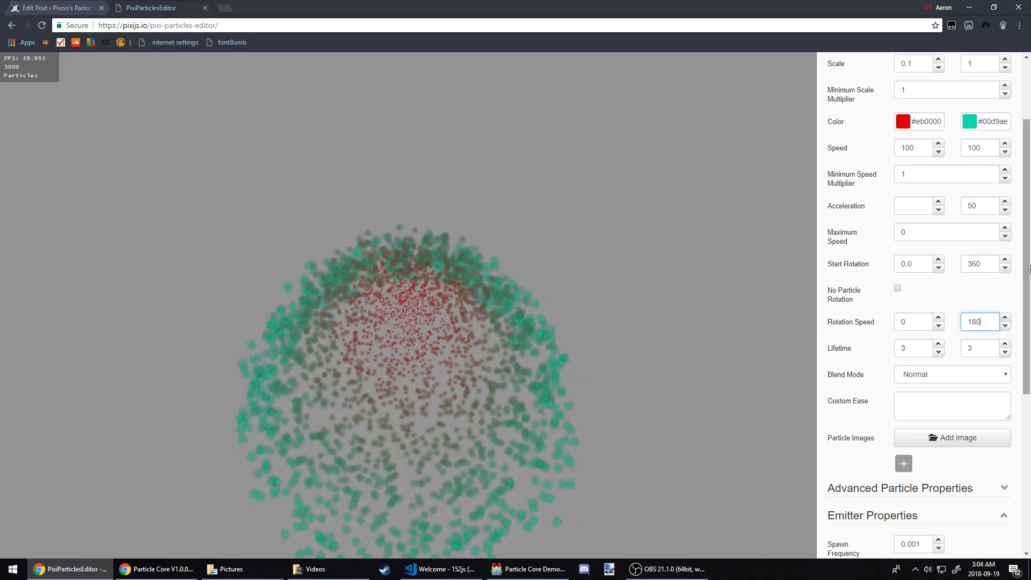
Step: Set the particles' minimum lifetime to 1 and maximum lifetime to 10
click(911, 349)
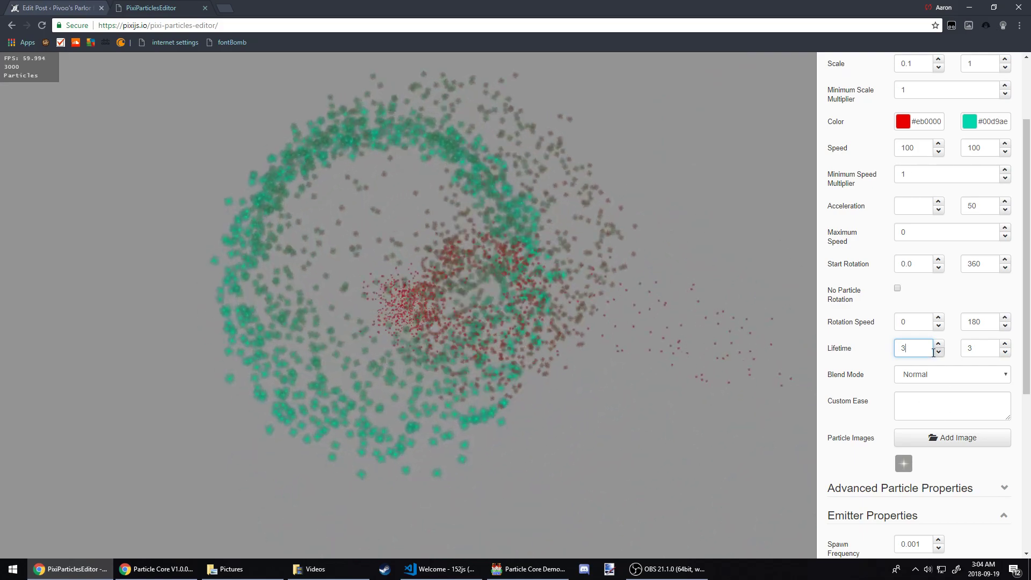
double_click(900, 348)
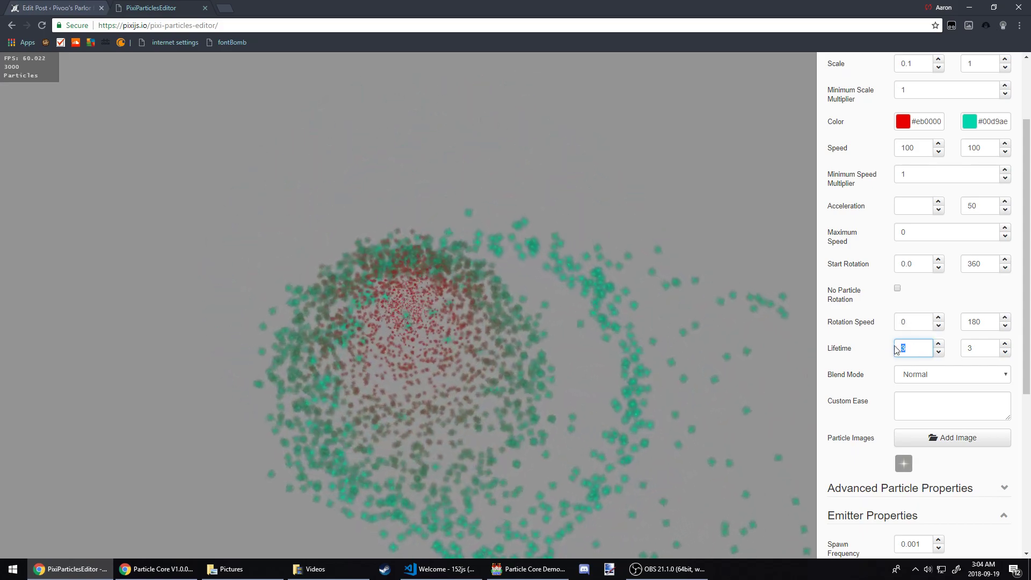
text(1)
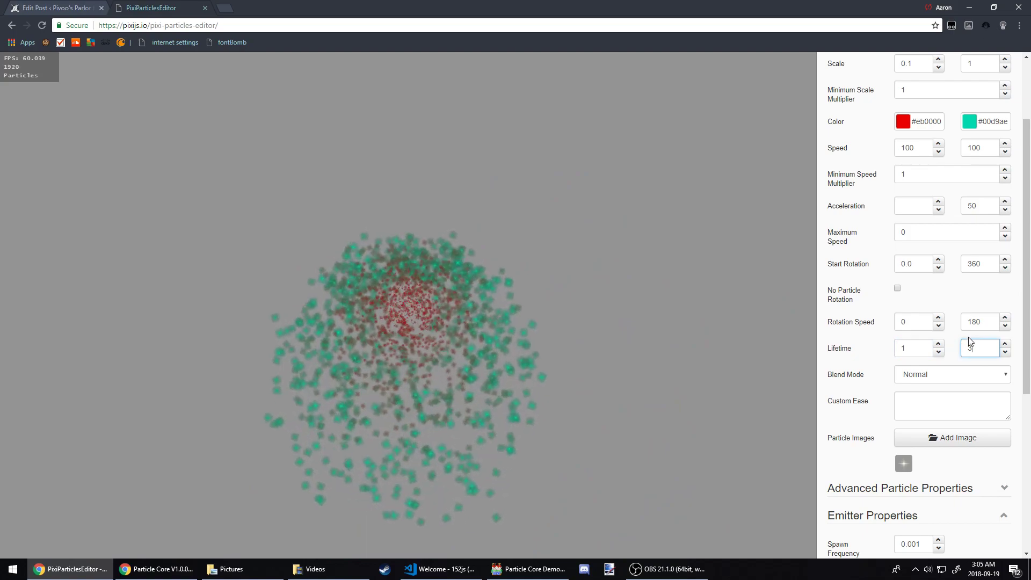
double_click(986, 350)
text(1)
click(926, 347)
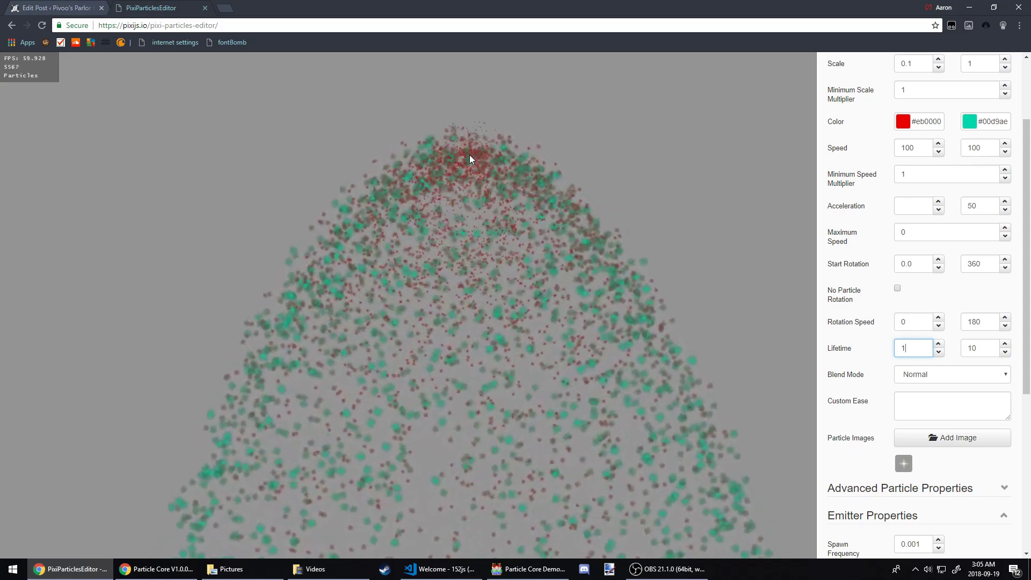
Step: Try the Add blend mode on the particles in place of Normal
click(909, 379)
click(910, 382)
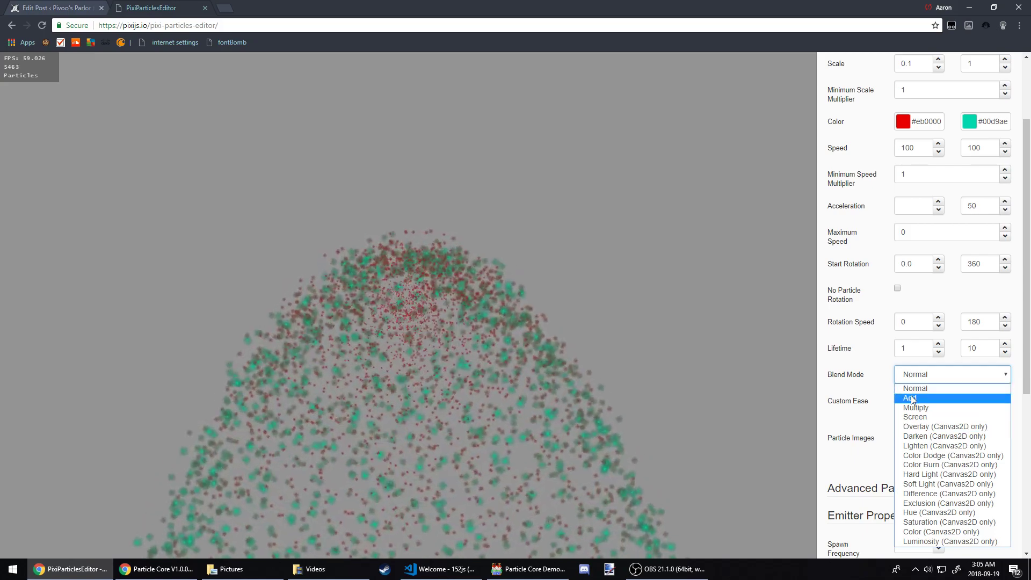
click(911, 388)
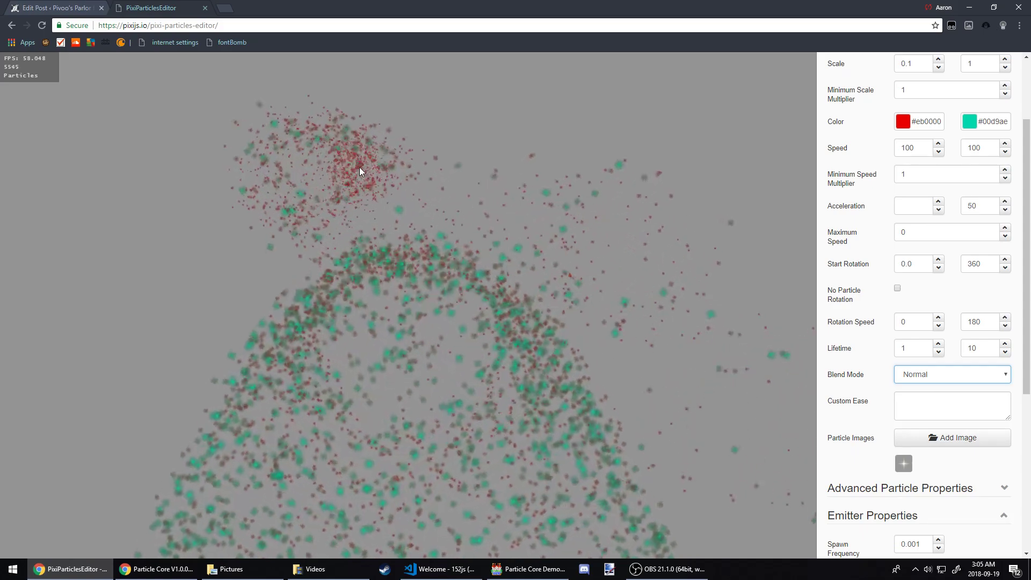
click(915, 373)
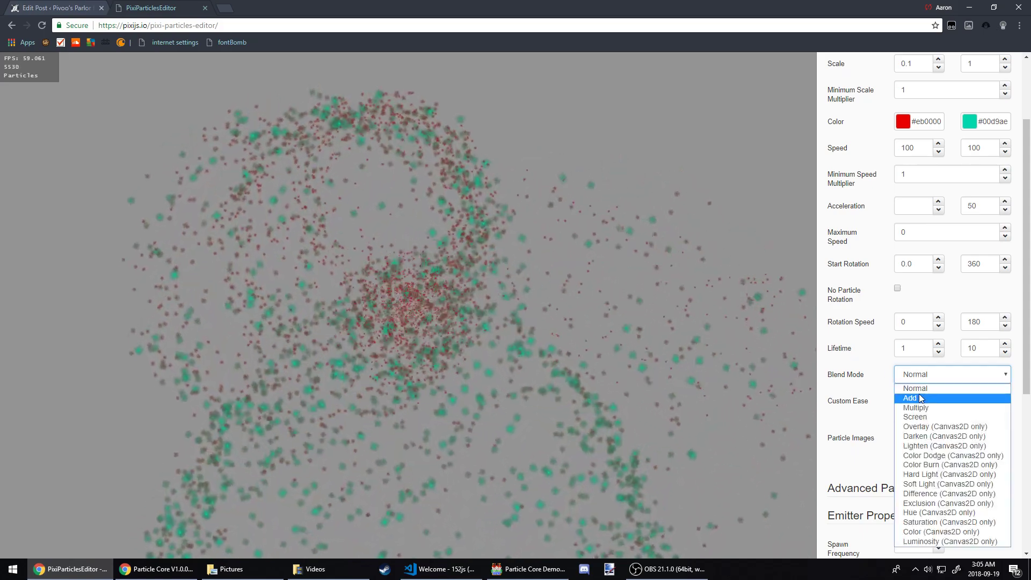
click(916, 396)
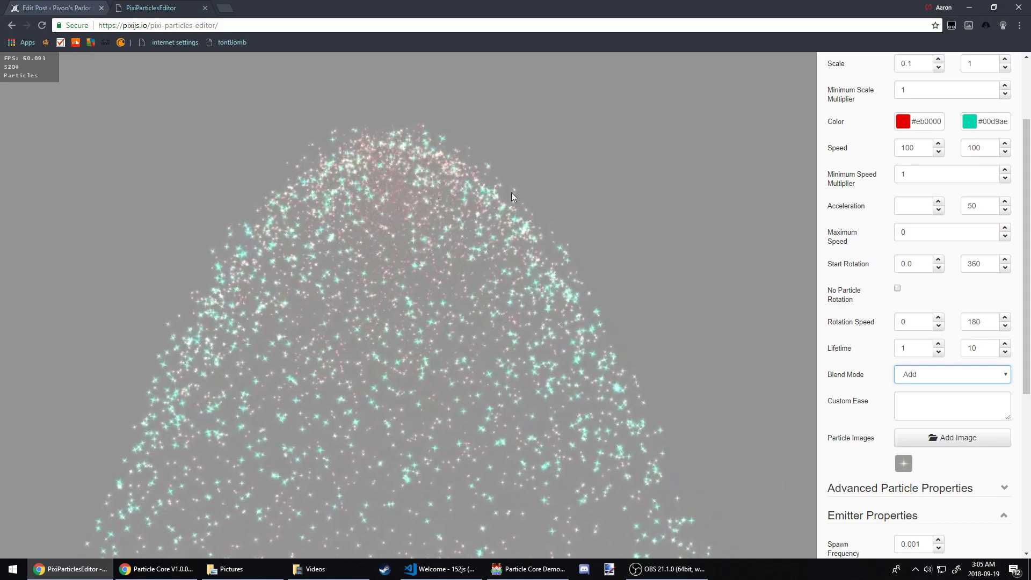
Step: Try the Multiply blend mode on the particles
click(966, 384)
click(966, 385)
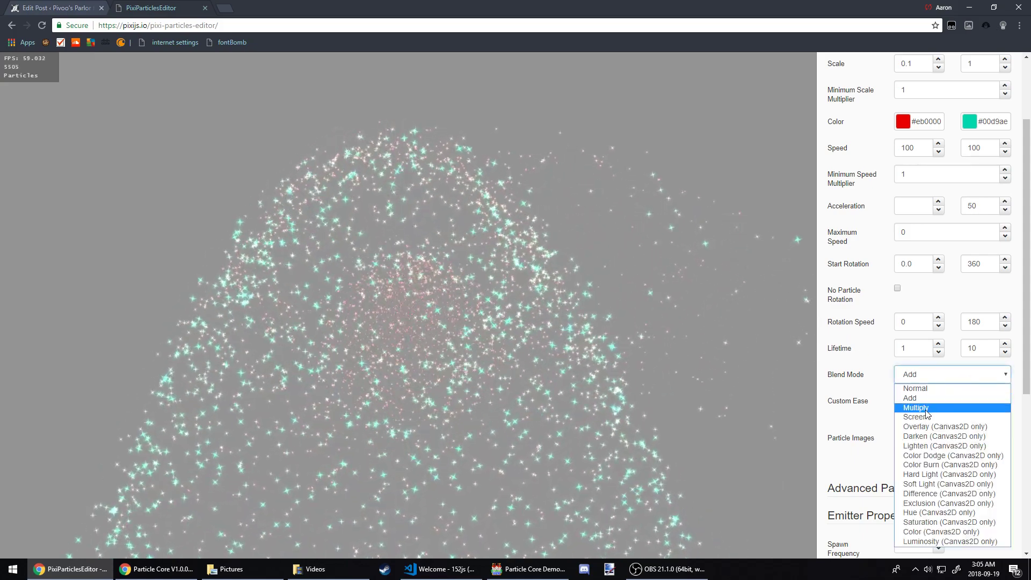
click(919, 406)
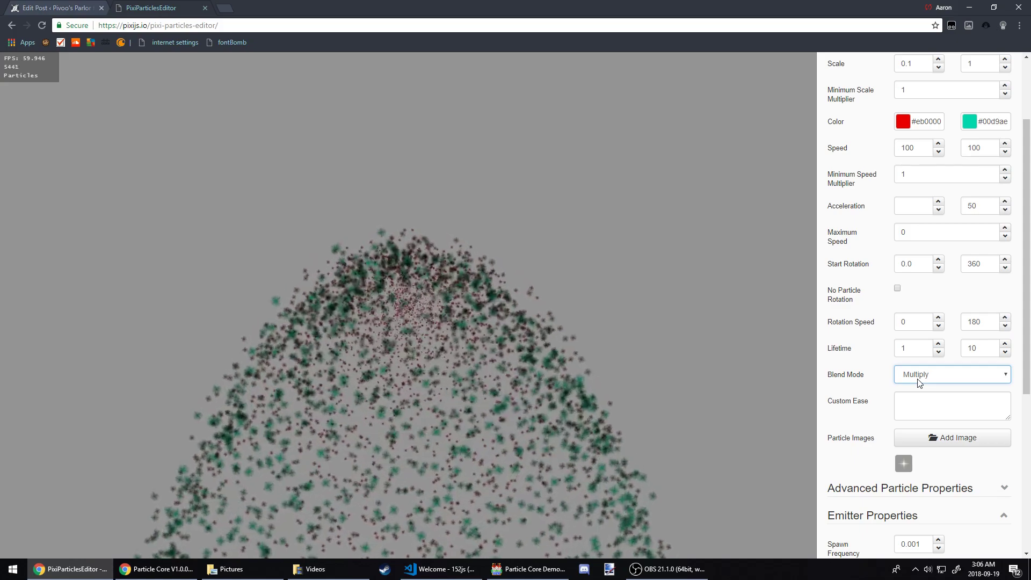
Step: Compare the Screen and Add blend modes on the particles, leaving the blend mode set to Screen
click(917, 376)
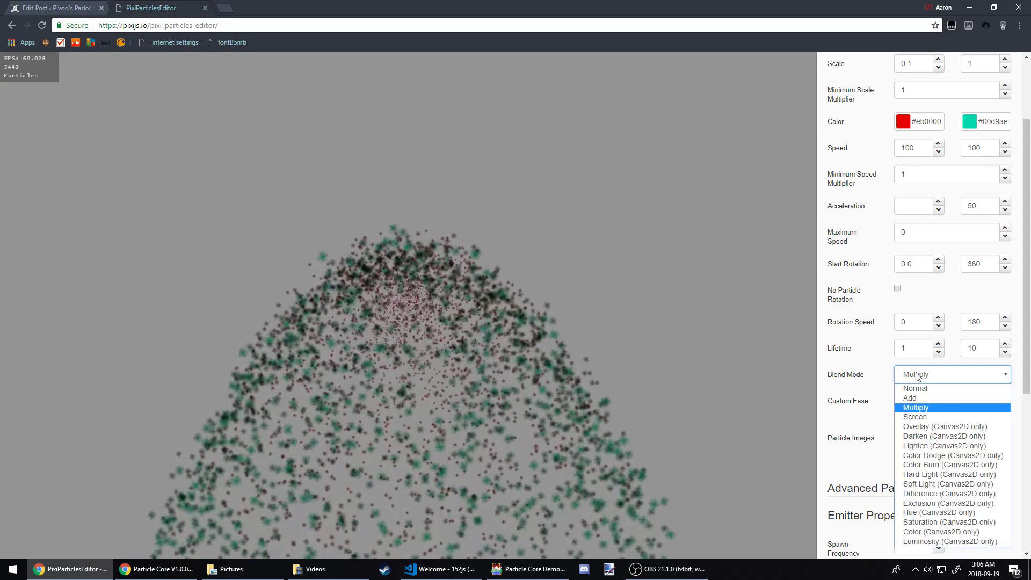
click(926, 416)
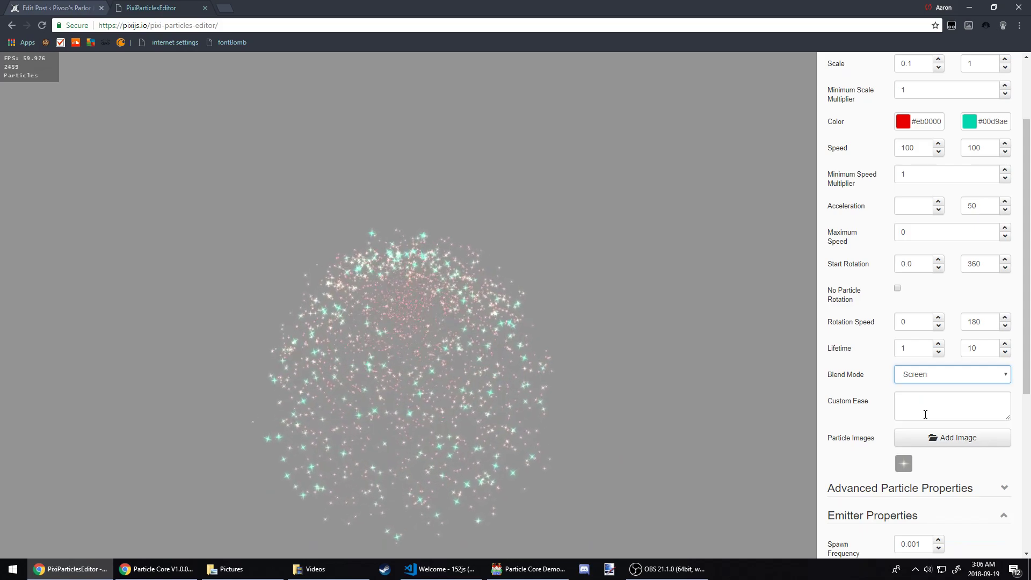
click(931, 381)
click(924, 397)
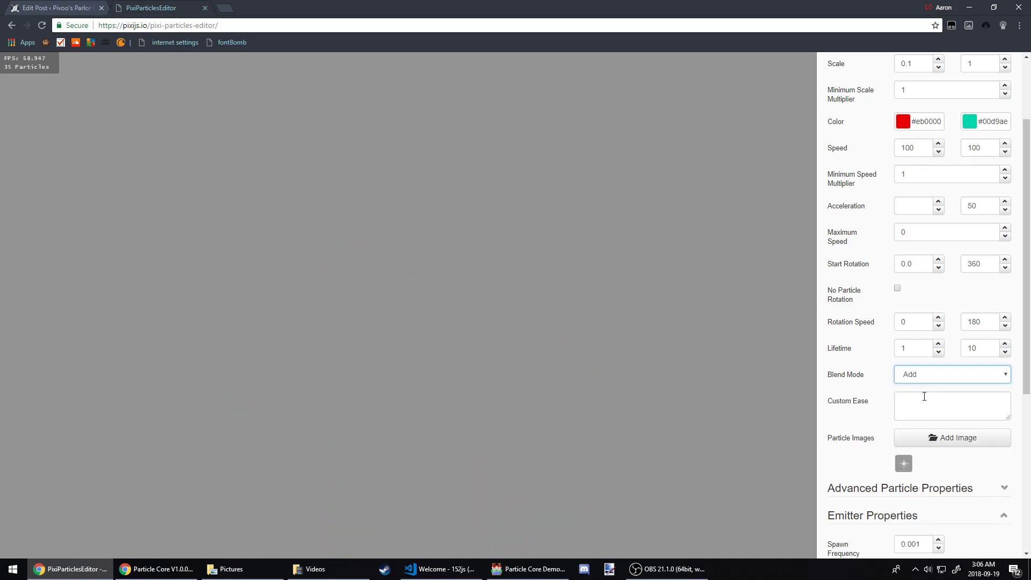
click(924, 382)
click(923, 417)
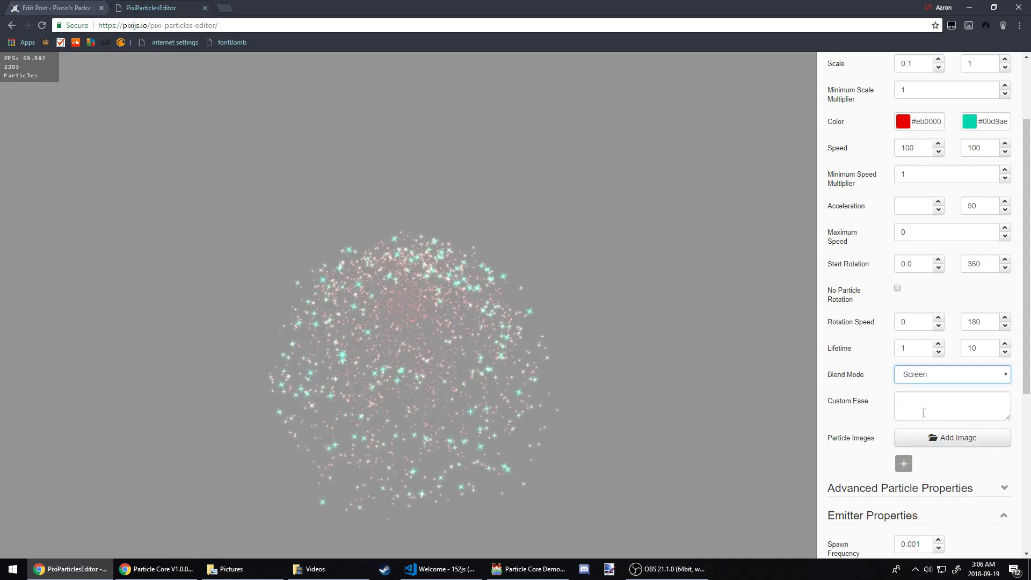
scroll(844, 410, down, 2)
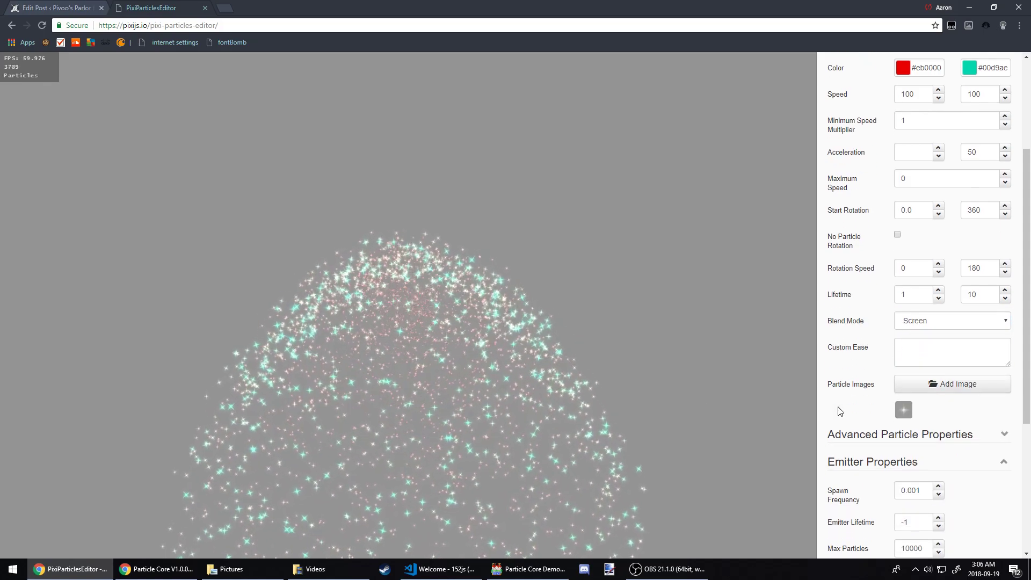
Step: Add the default image CartoonSmoke.png to the particle images
click(958, 293)
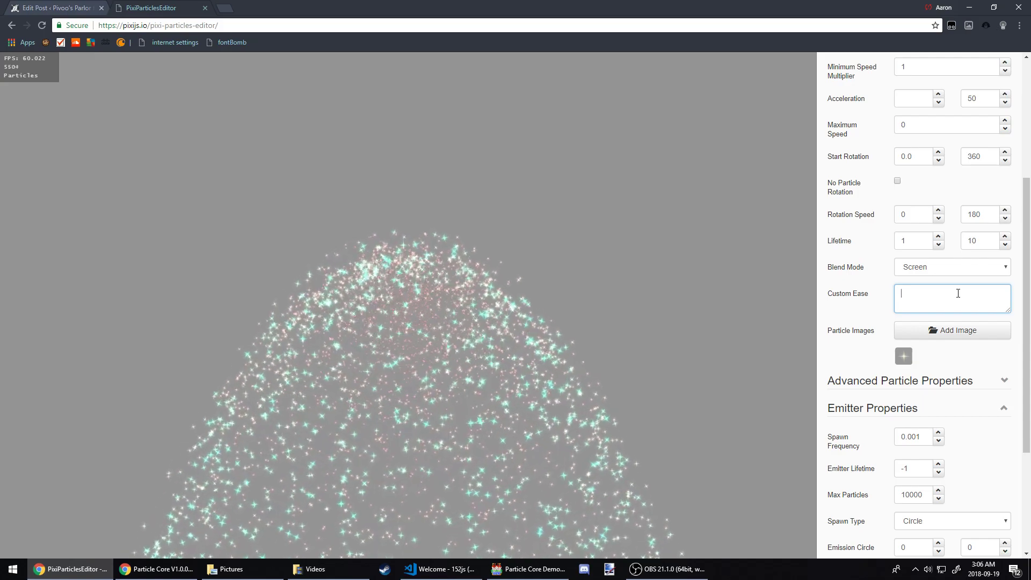
click(856, 333)
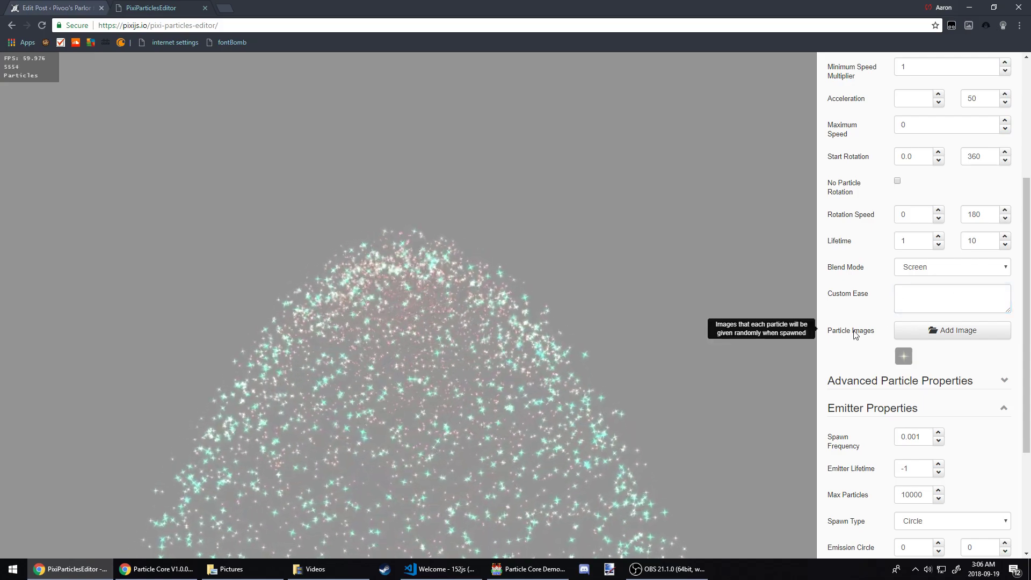
mouse_move(917, 370)
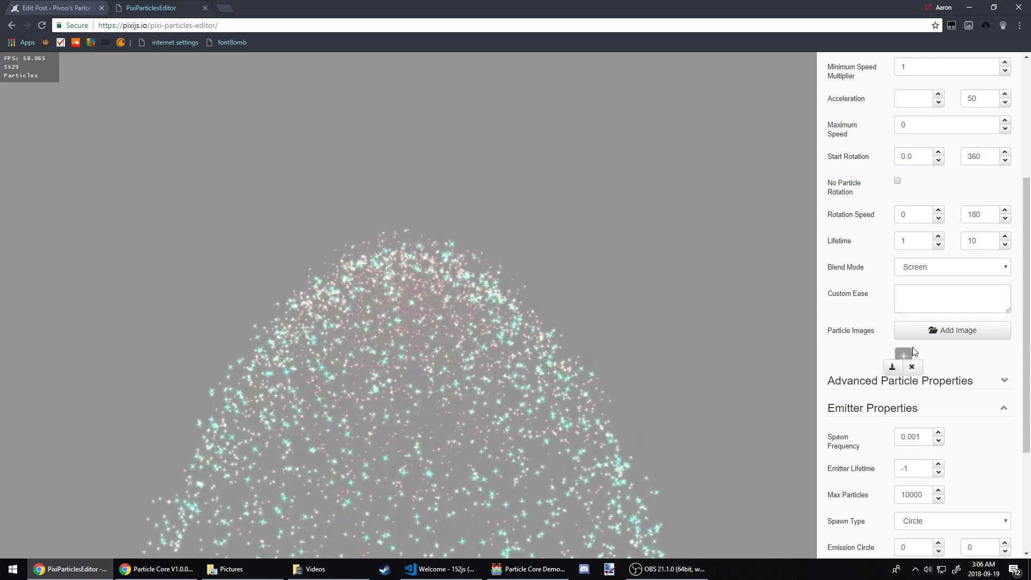
click(917, 330)
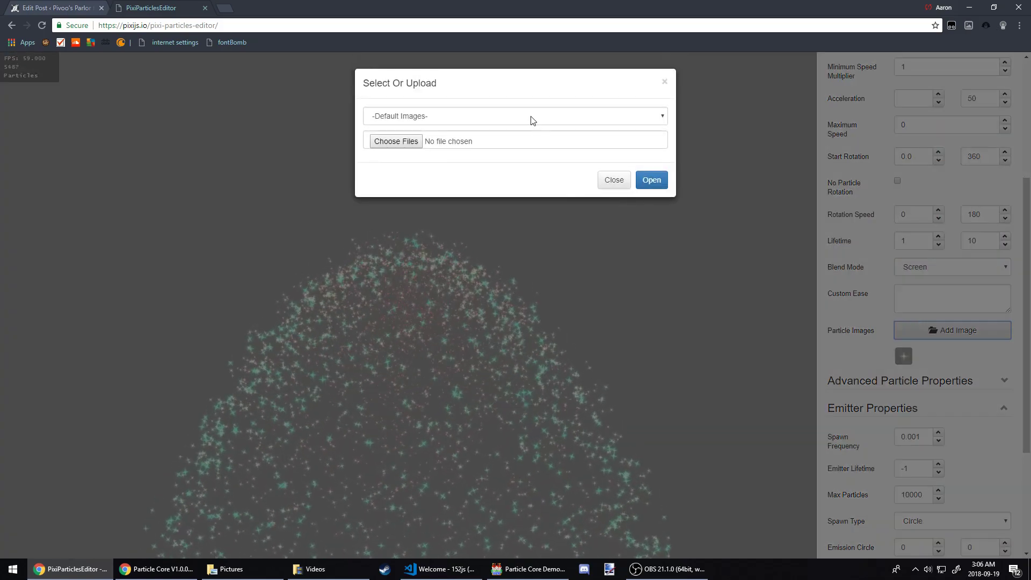
click(533, 120)
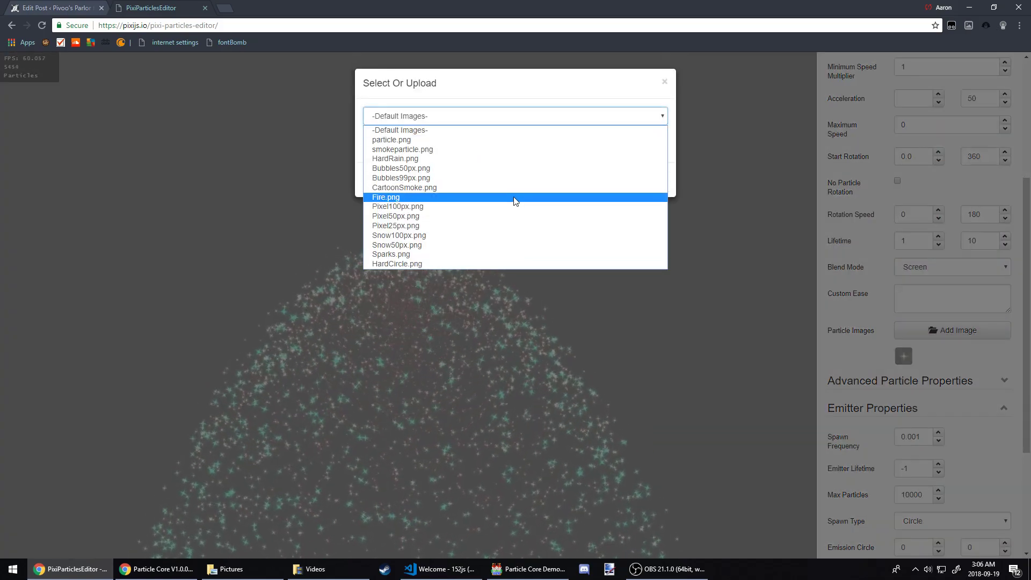
click(510, 187)
click(652, 175)
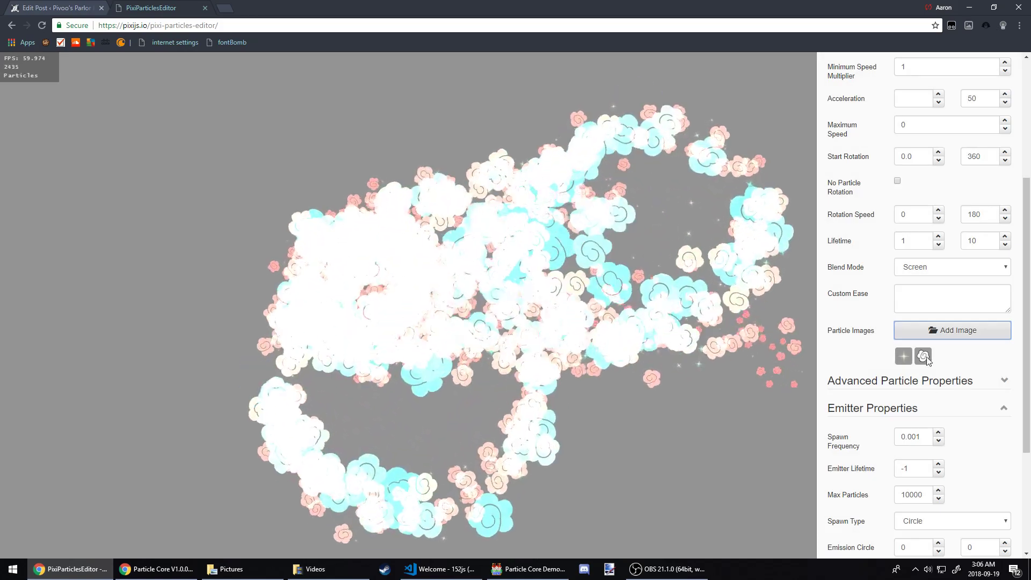
Step: Remove the sparkle particle image and upload A.png from the Particle Core Demo pictures folder as a particle image
mouse_move(924, 353)
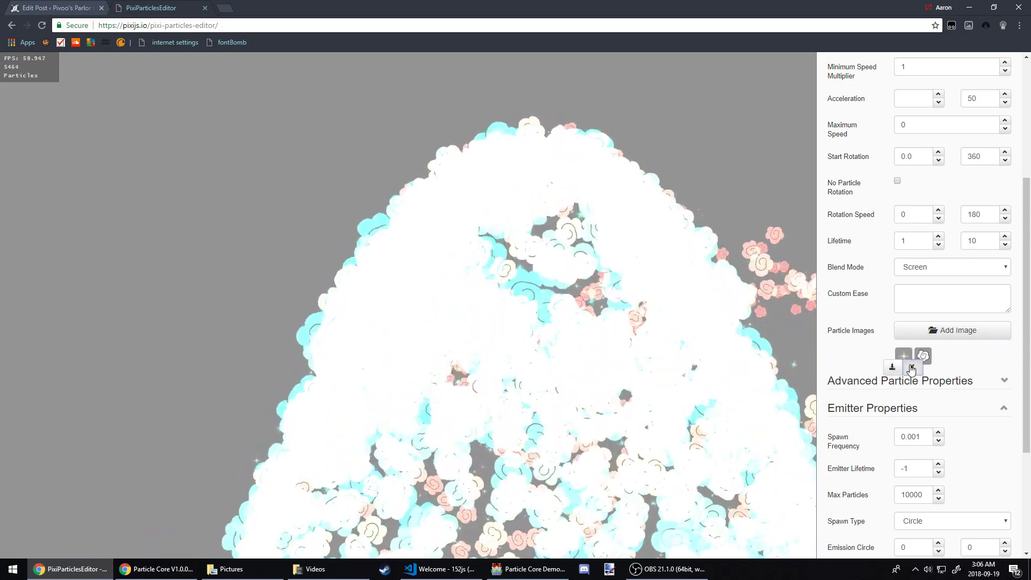
click(911, 366)
click(953, 330)
click(394, 140)
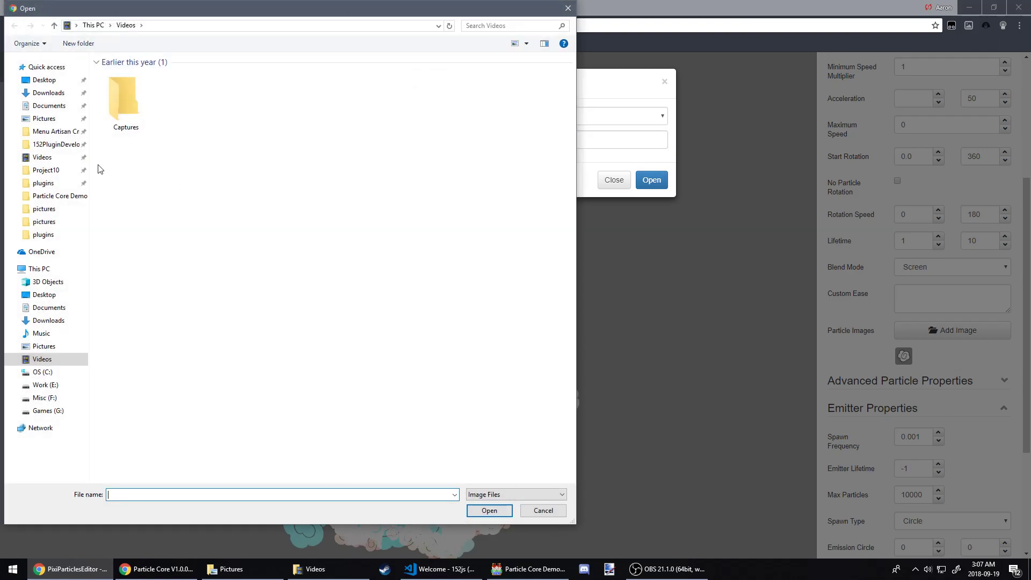
click(52, 225)
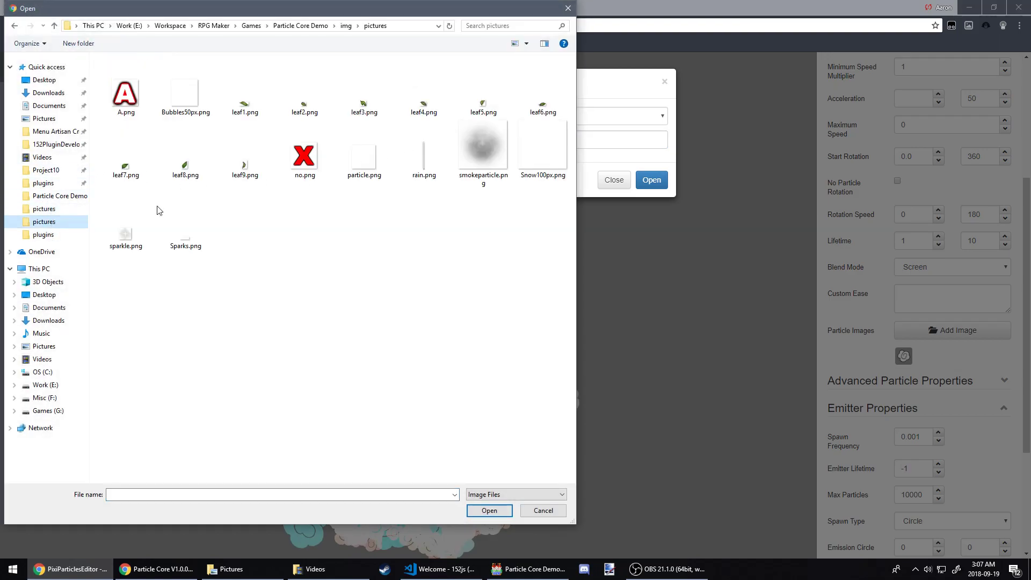
double_click(125, 96)
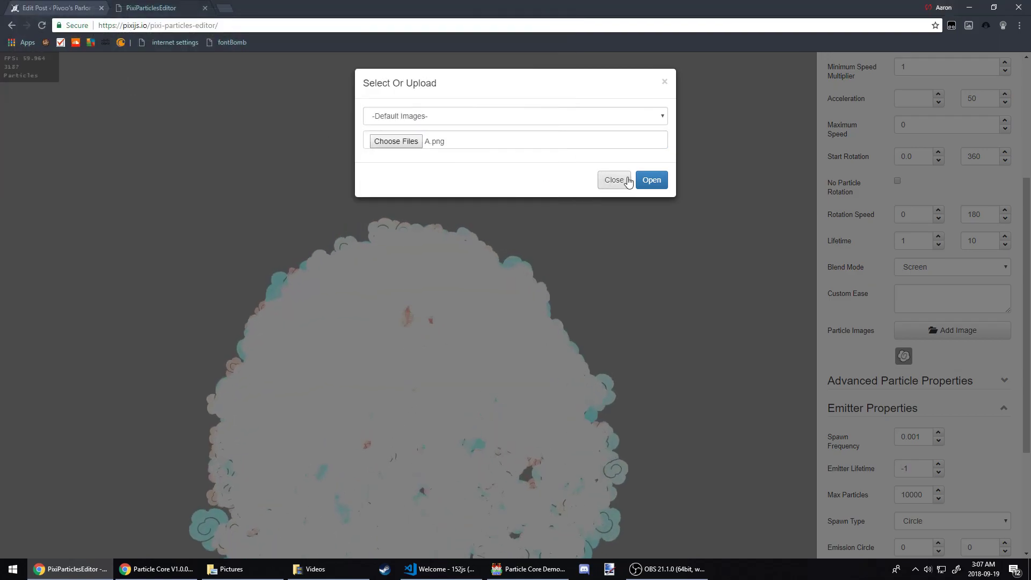
click(650, 180)
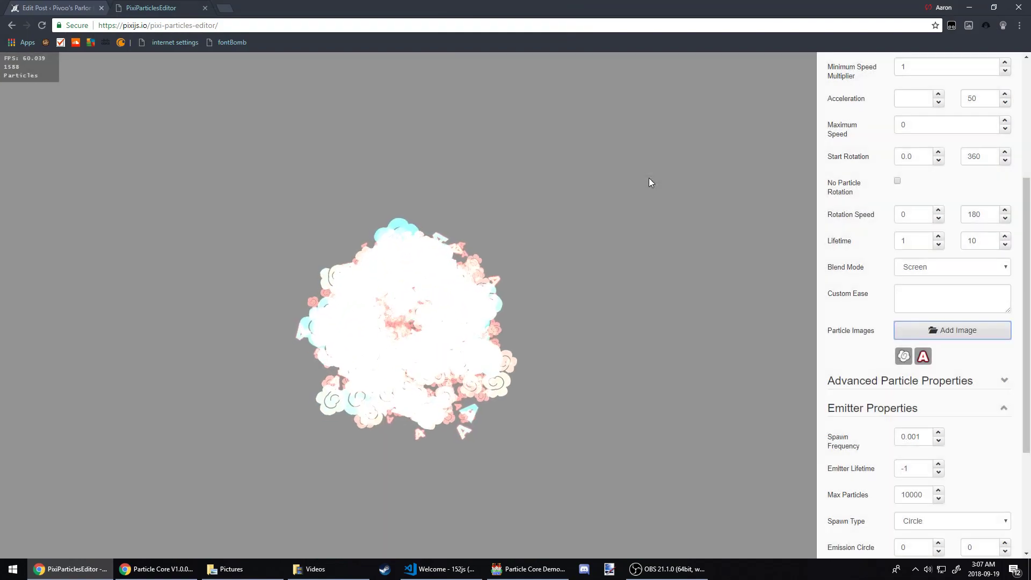
click(648, 180)
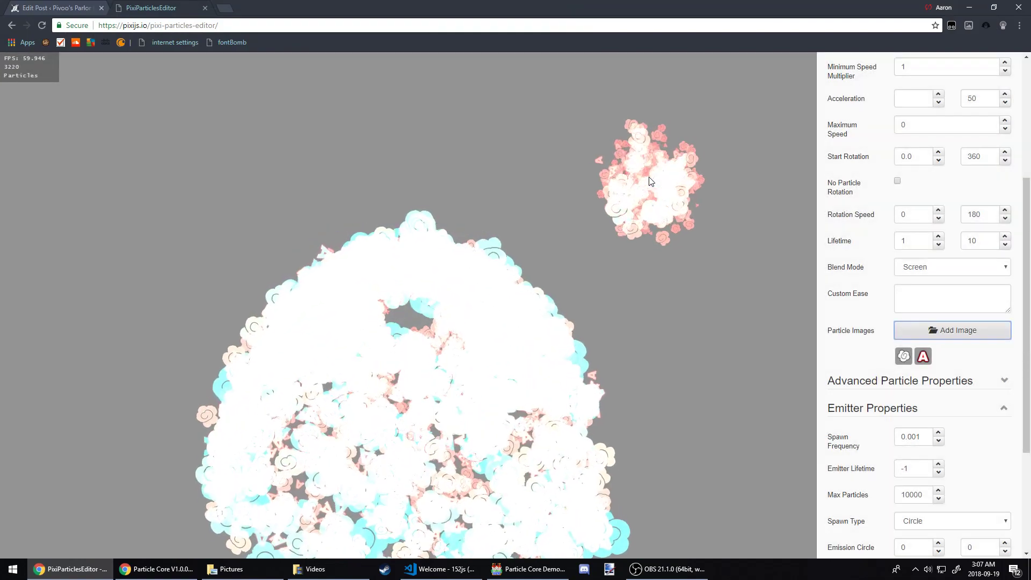
Step: Set the blend mode to Normal and remove the cartoon smoke image from the particle images
click(934, 267)
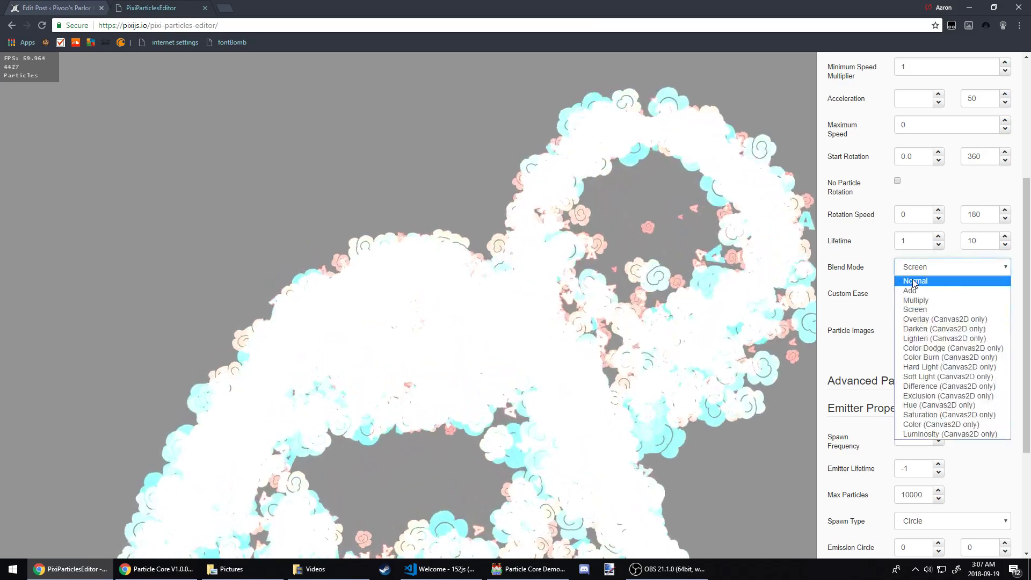
click(914, 282)
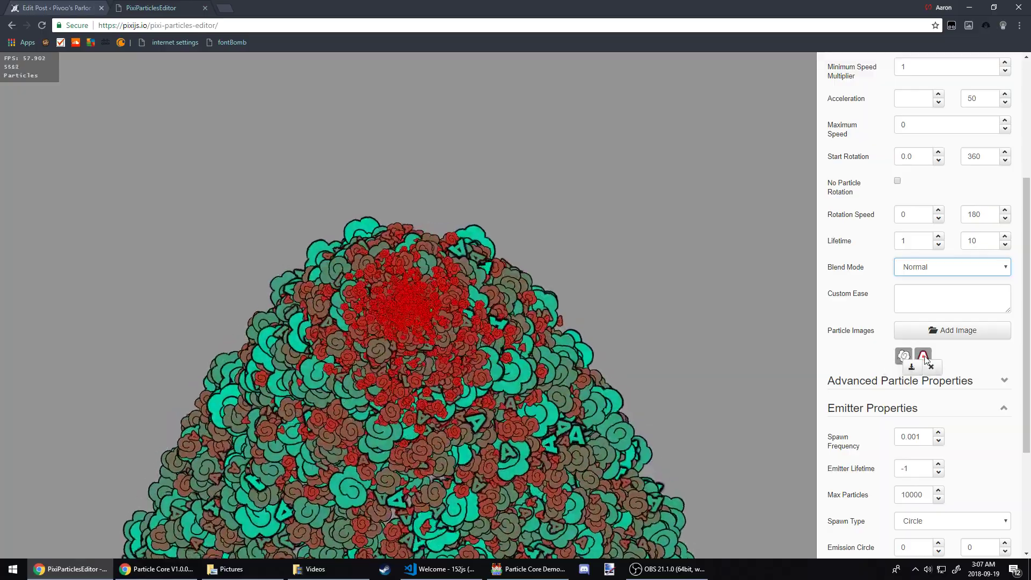
scroll(879, 387, down, 2)
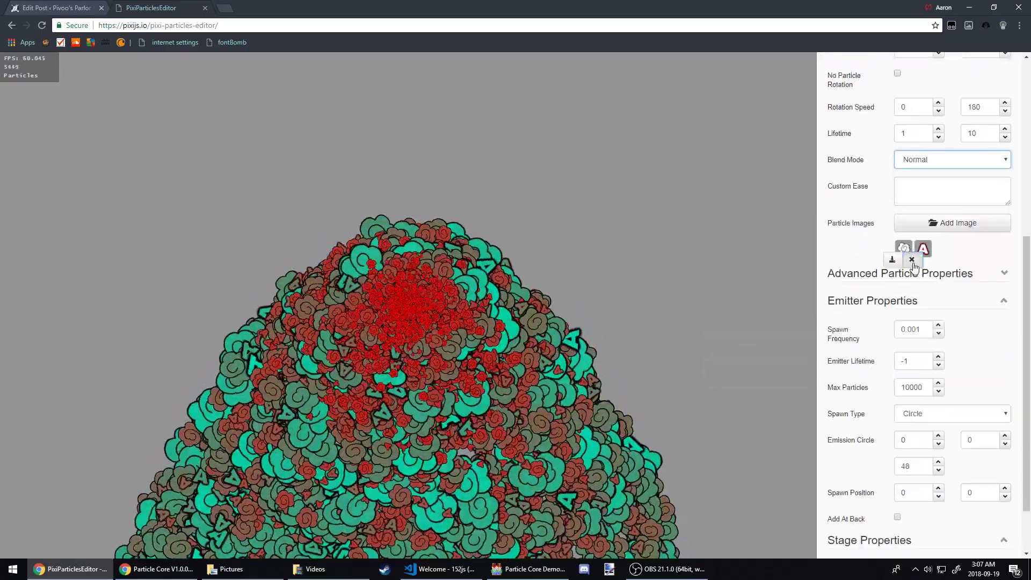
click(905, 253)
click(912, 261)
Step: Try a spawn frequency of 1 for the emitter and reload the editor page
scroll(885, 297, down, 1)
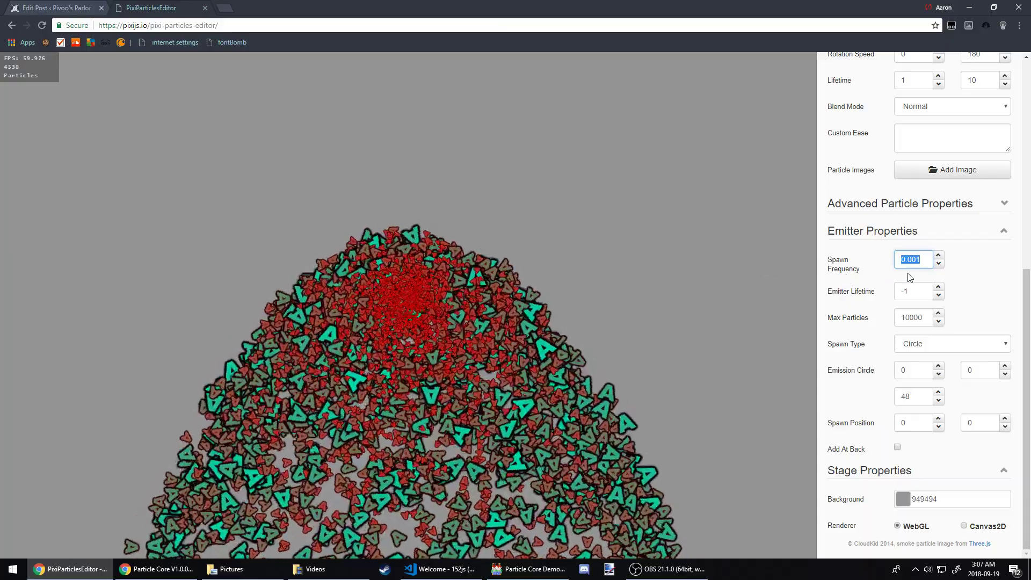
mouse_move(714, 252)
mouse_down()
mouse_move(456, 209)
mouse_move(325, 169)
mouse_up()
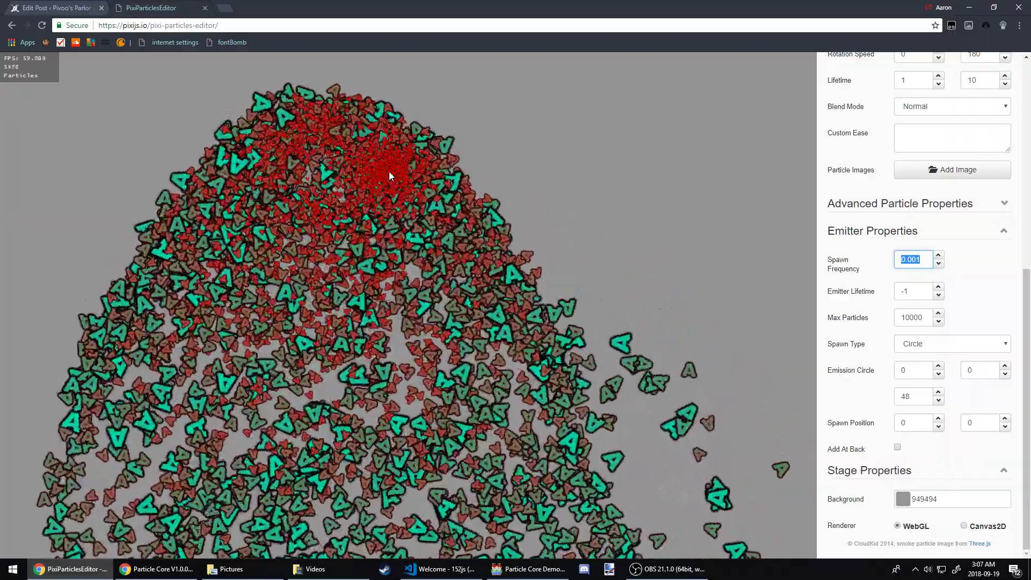
text(1)
click(910, 284)
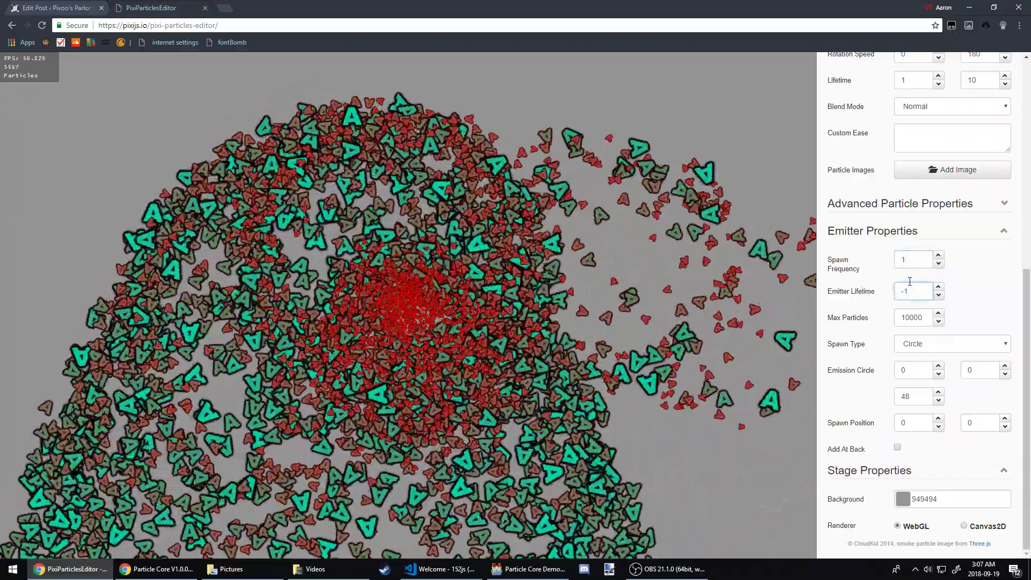
click(907, 260)
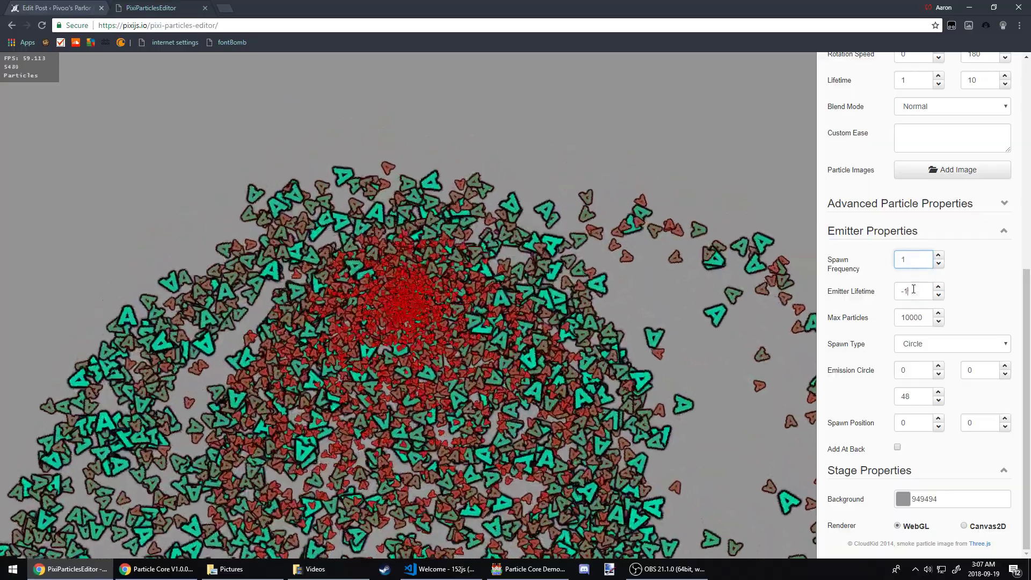
click(914, 289)
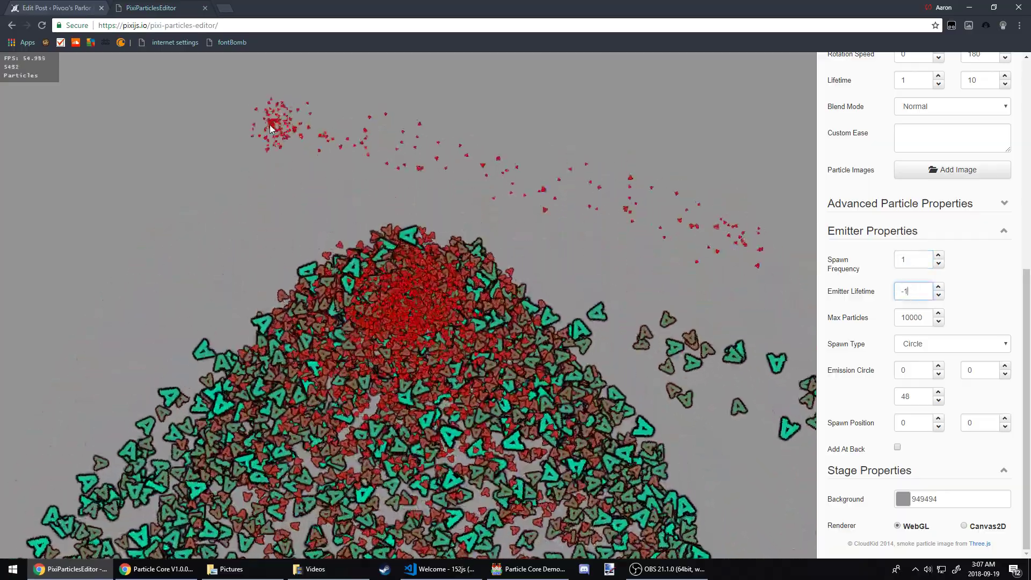
click(939, 265)
click(939, 258)
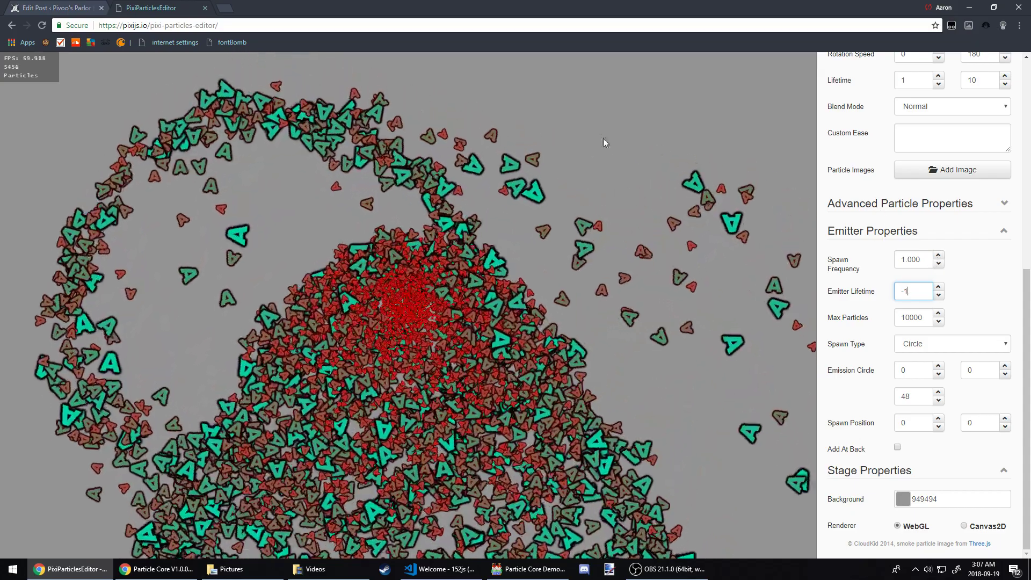
click(42, 25)
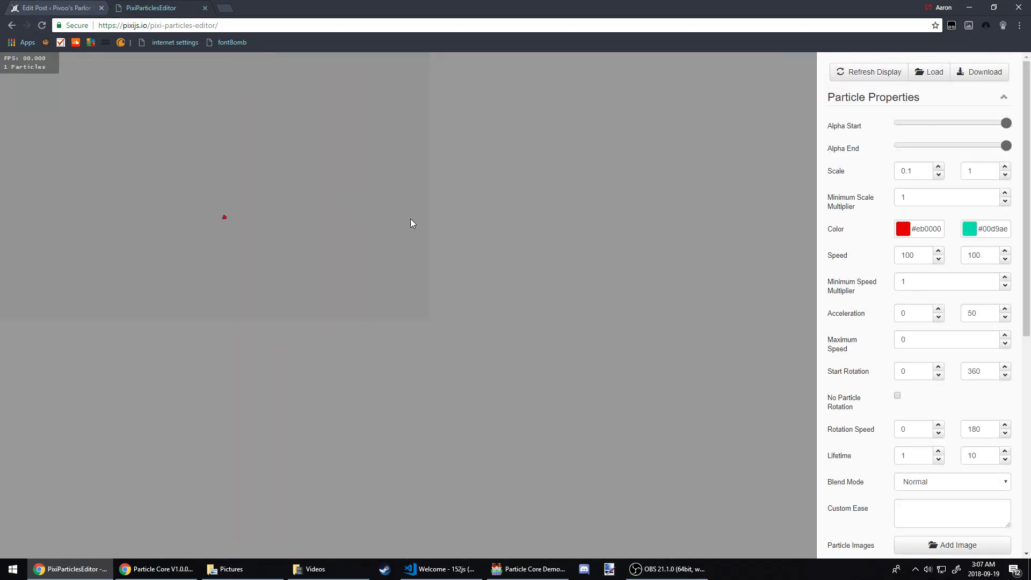
Step: Restore the spawn frequency to 0.001 and try an emitter lifetime of 1
scroll(894, 298, down, 7)
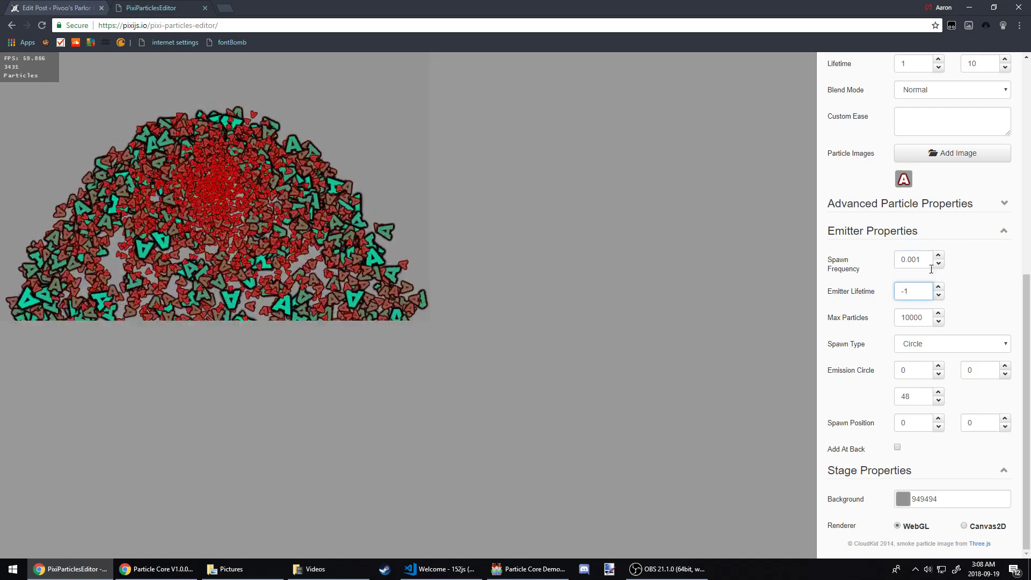
drag(927, 289, 799, 288)
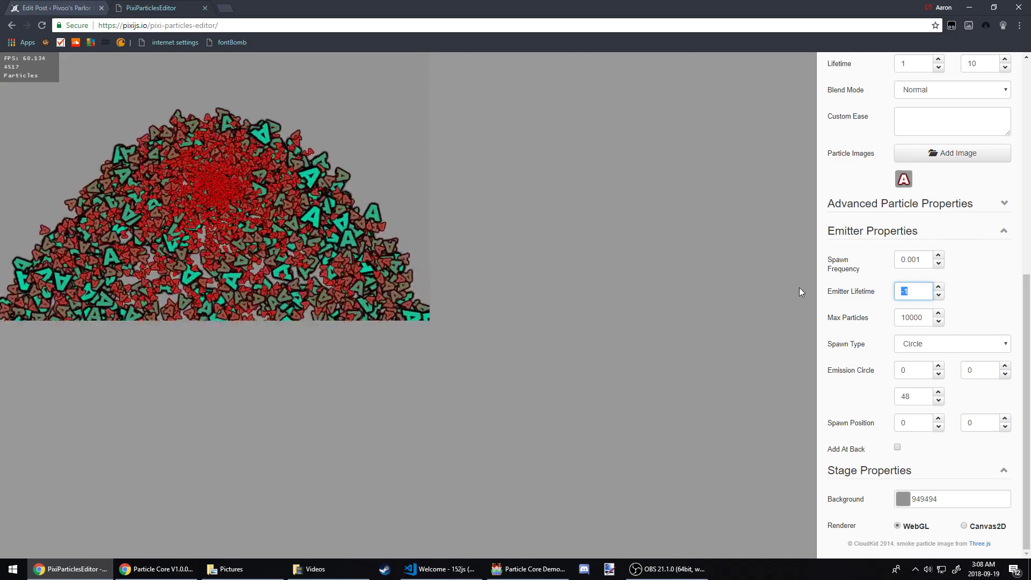
text(1)
click(899, 260)
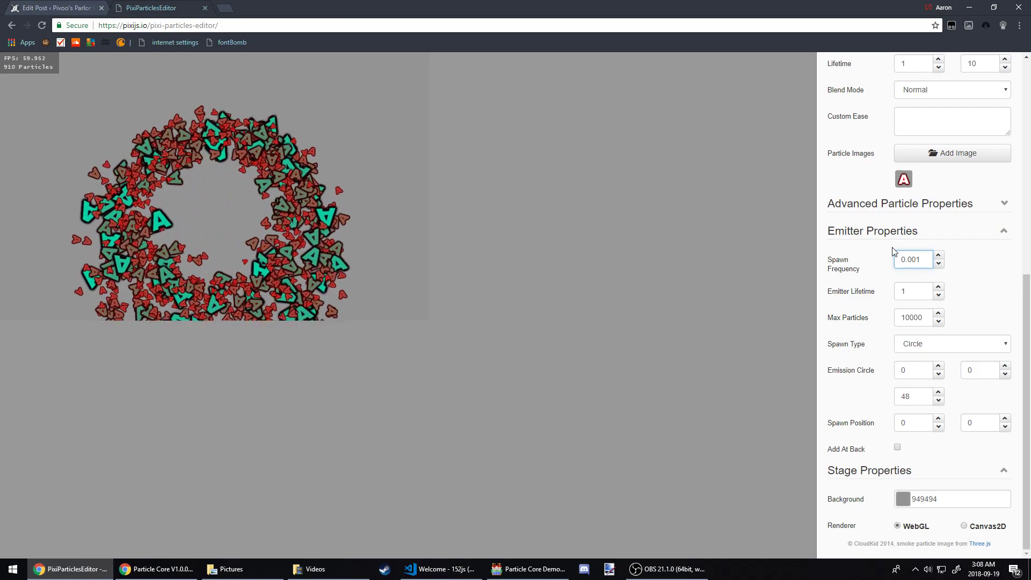
Step: Restore the emitter lifetime to -1 and limit the max particles to 10
click(911, 317)
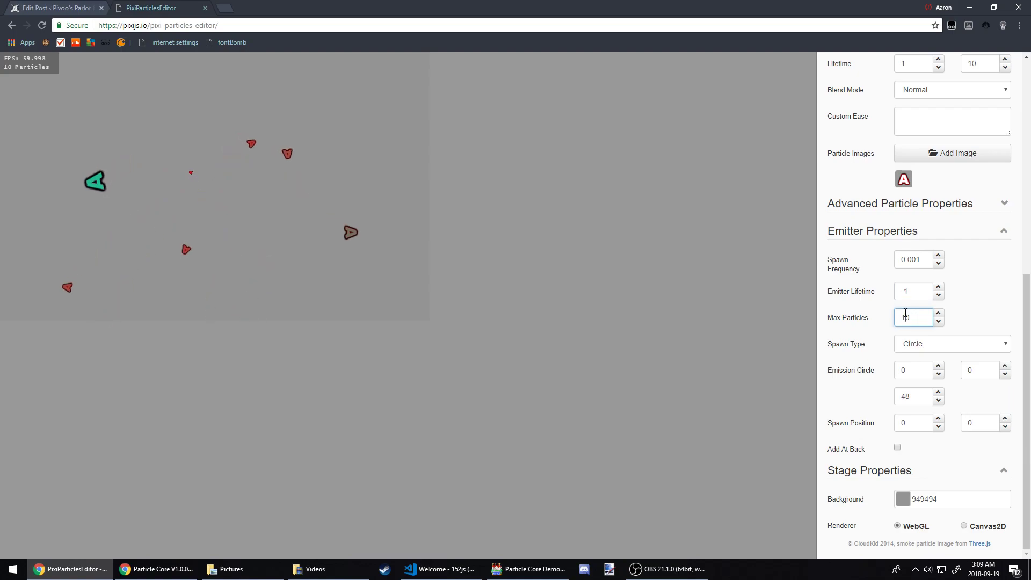
click(912, 348)
click(912, 347)
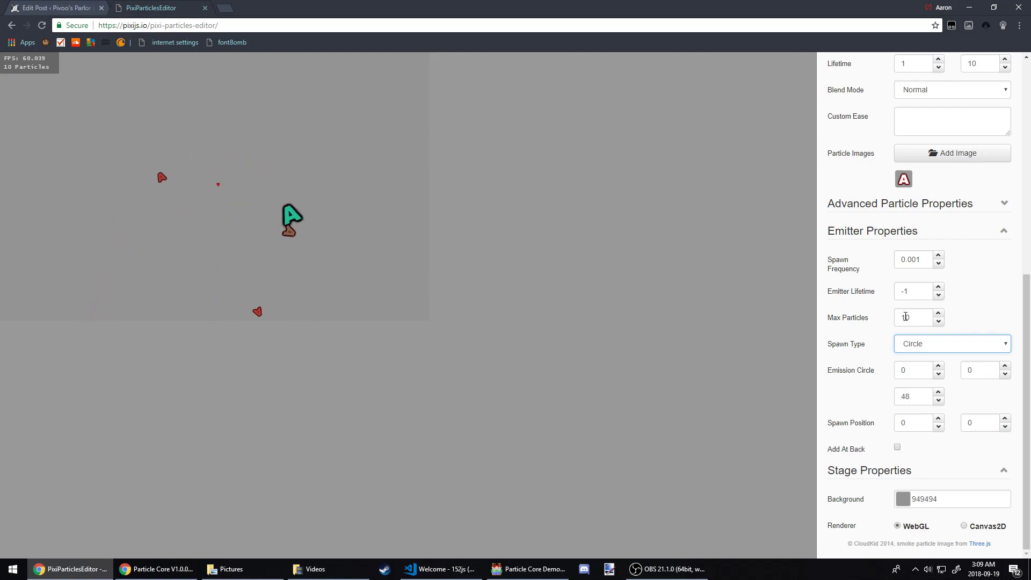
Step: Set the spawn type to Point and the max particles to 1000
click(913, 342)
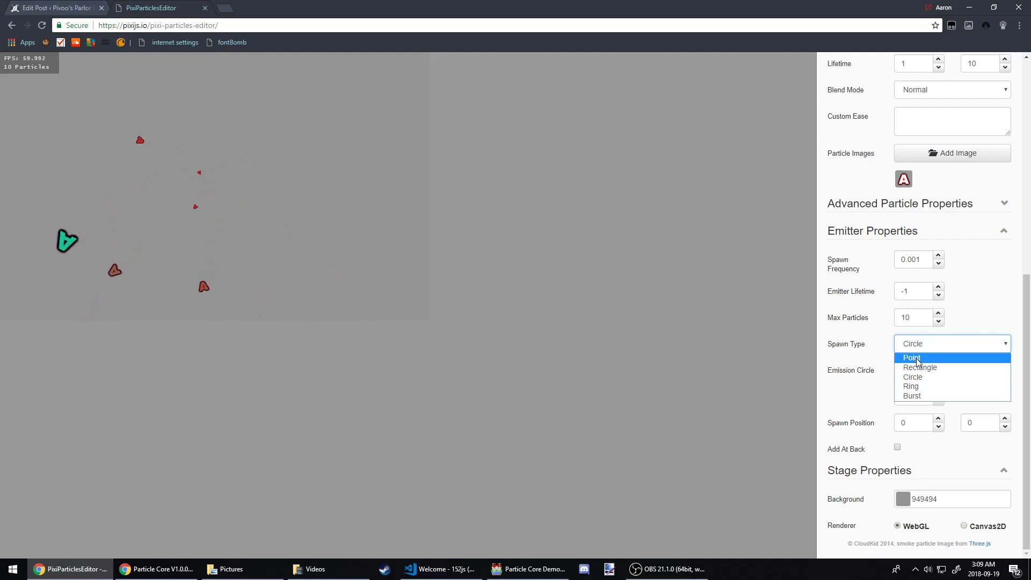
click(913, 357)
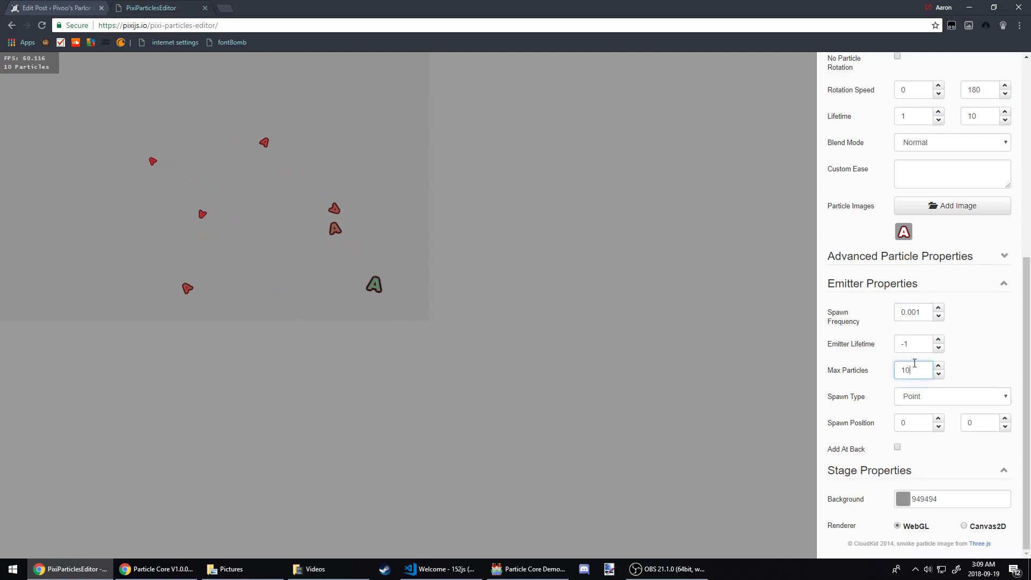
text(00)
click(914, 314)
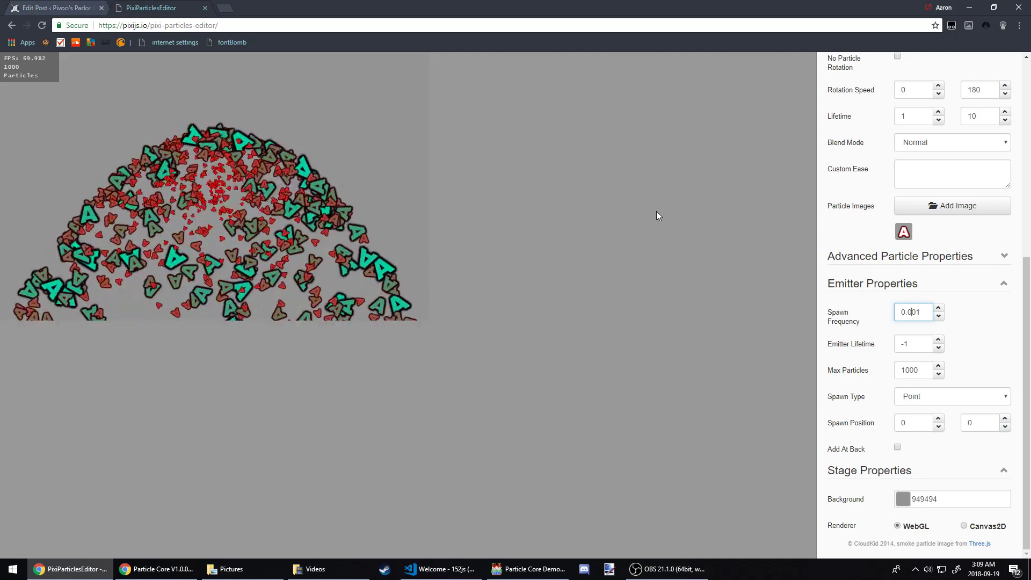
Step: Set the spawn type to Rectangle with an emission rectangle width of 300 and height of 100
click(925, 398)
click(927, 420)
scroll(927, 420, down, 1)
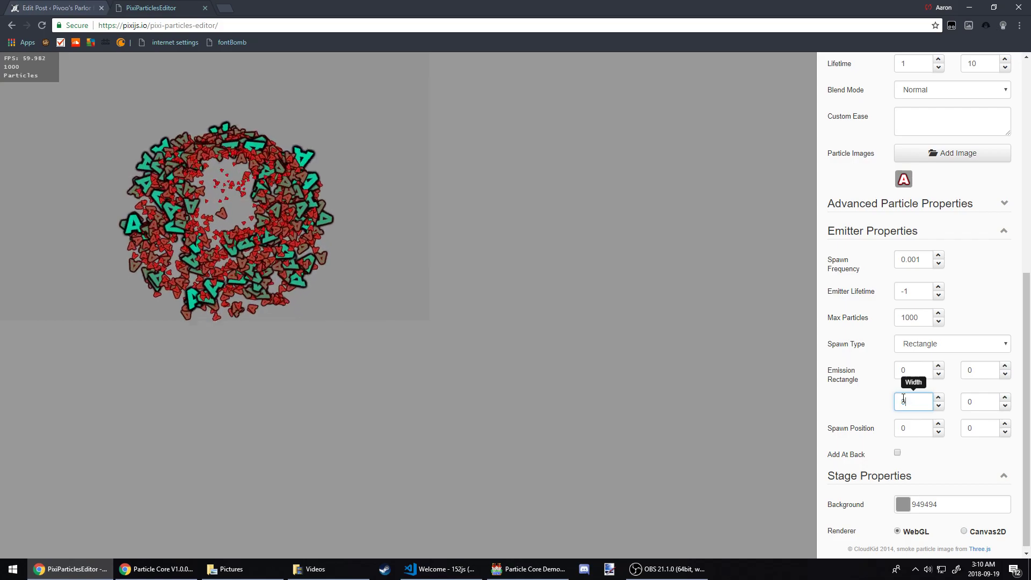
text(10)
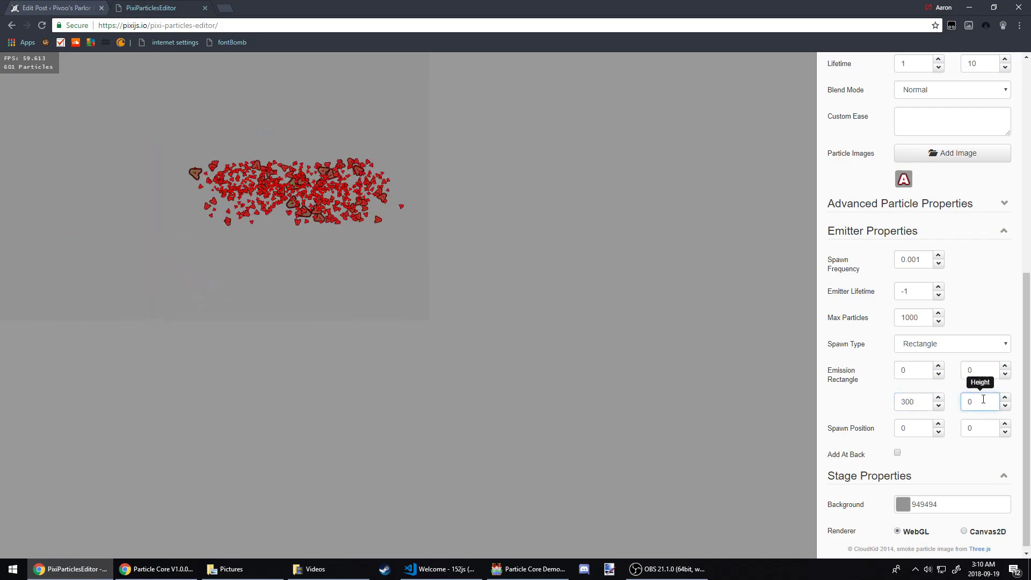
text(0)
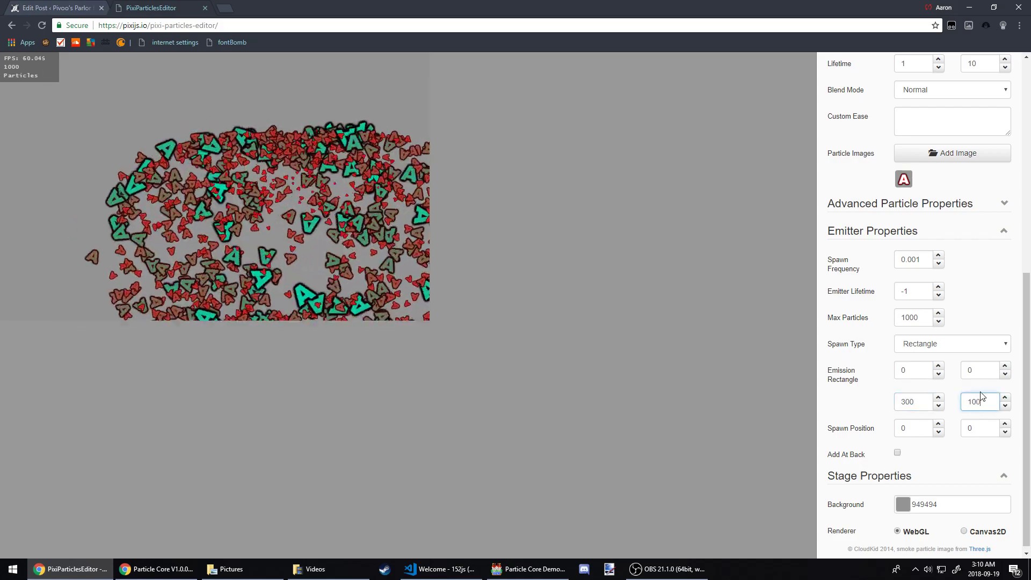
click(921, 398)
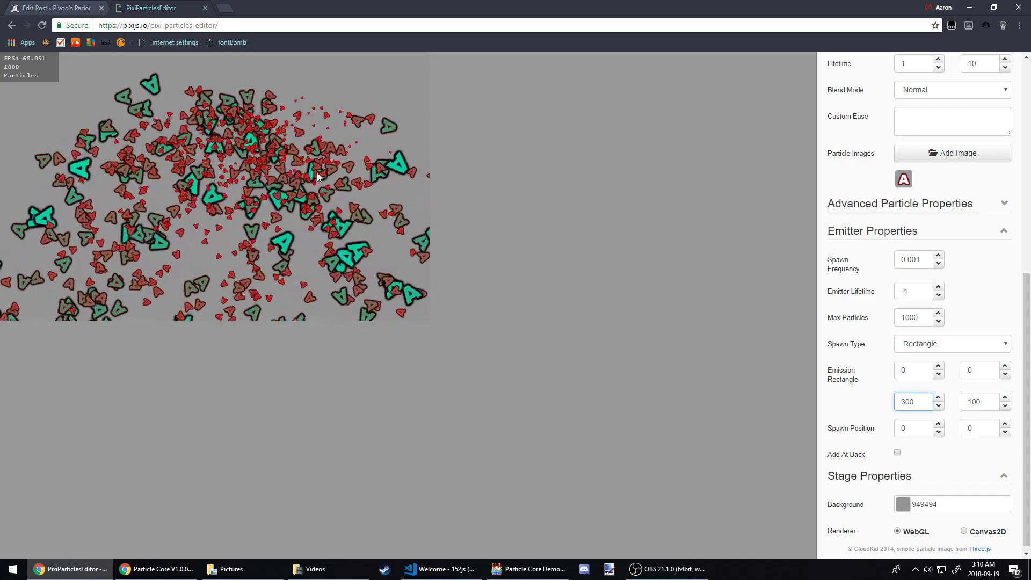
Step: Set the spawn type to Circle and try a slightly larger emission circle radius before returning it to 48
click(918, 349)
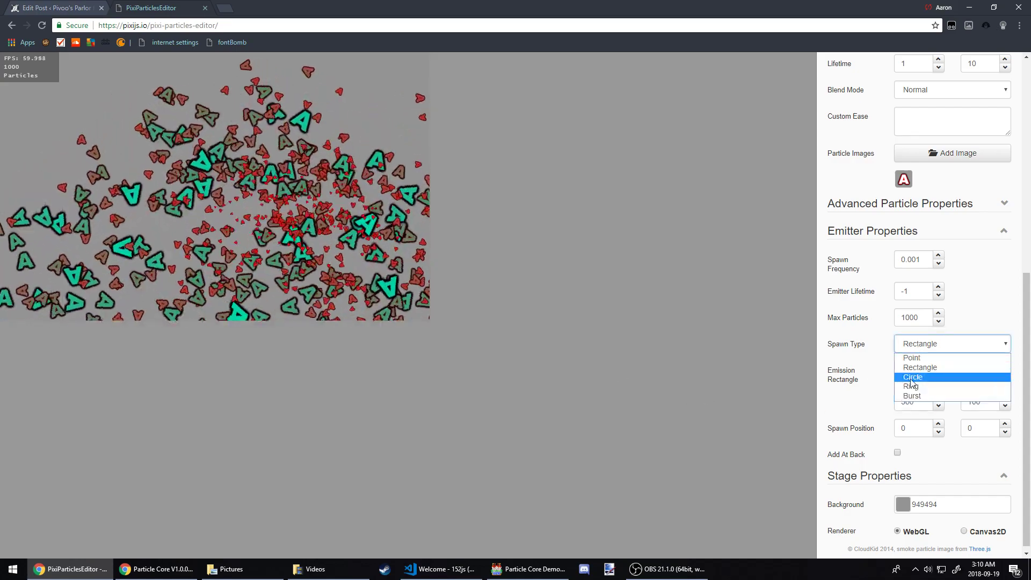
click(912, 377)
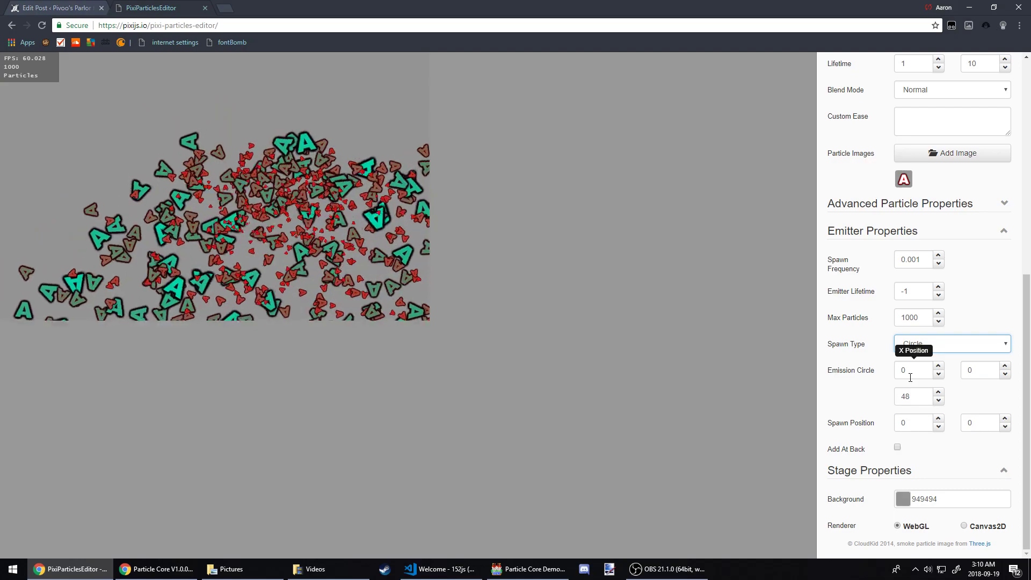
click(914, 376)
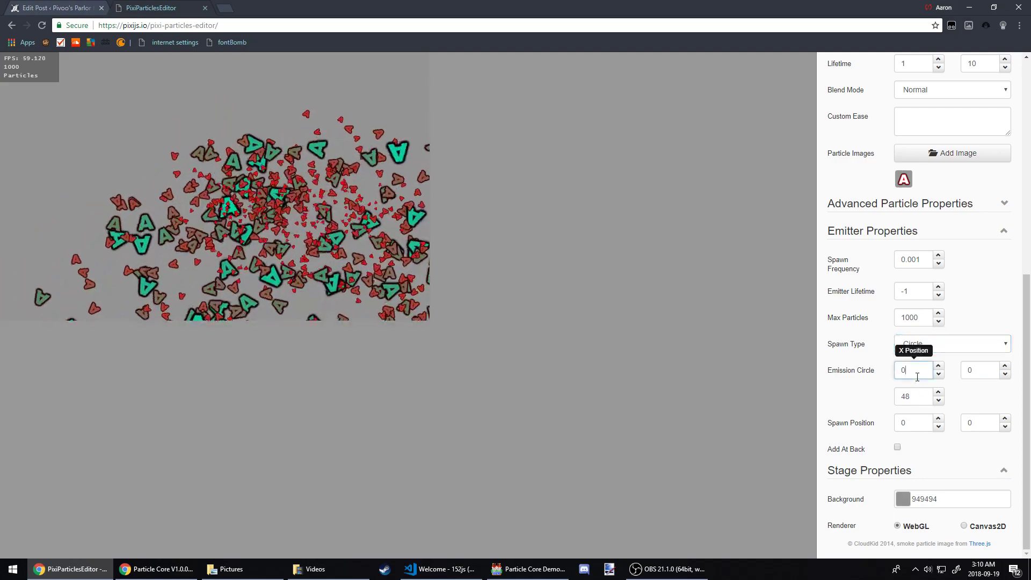
click(913, 402)
scroll(914, 401, down, 10)
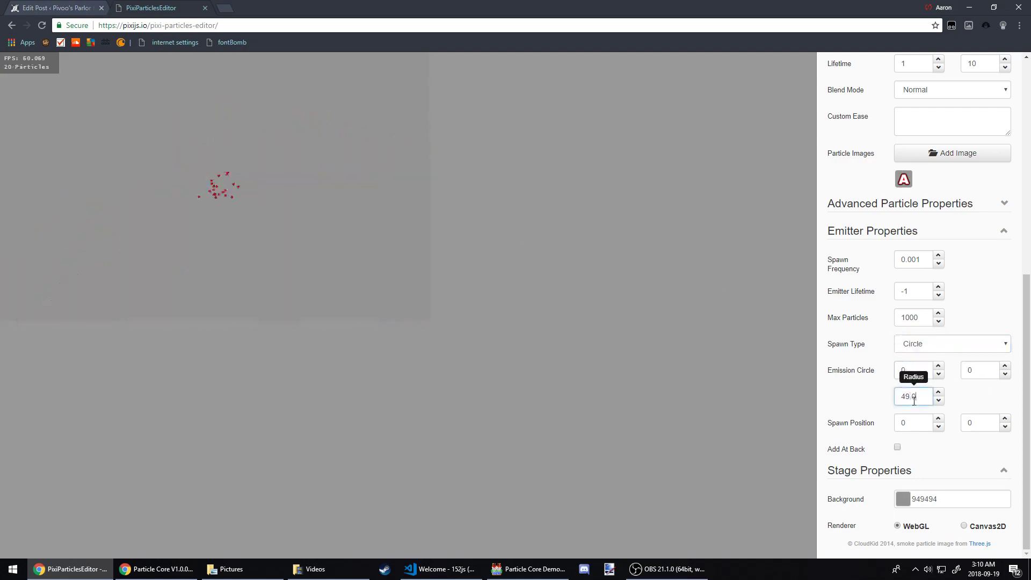
scroll(914, 401, up, 1)
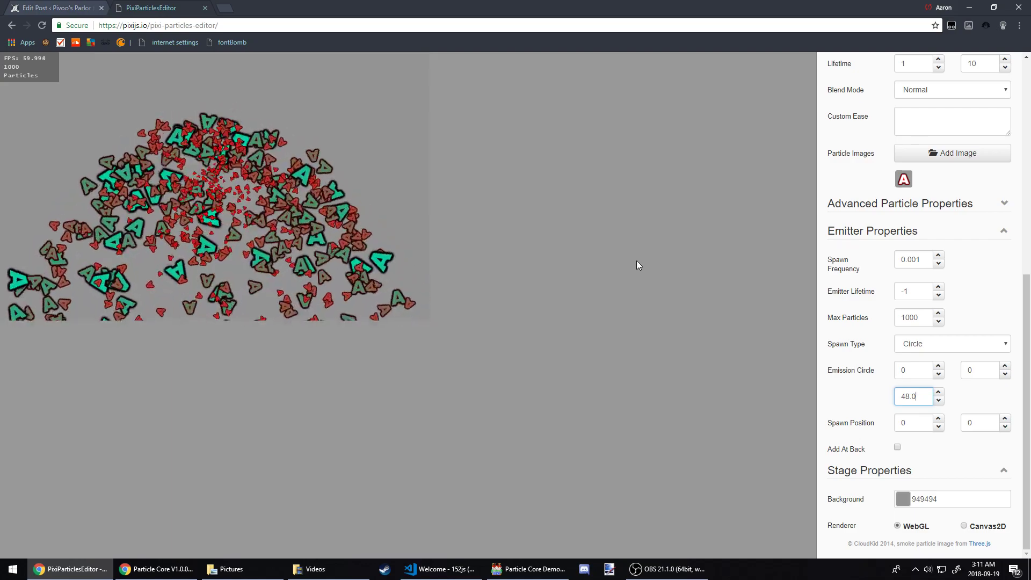
Step: Set the spawn type to Ring with a minimum radius of 48
click(922, 346)
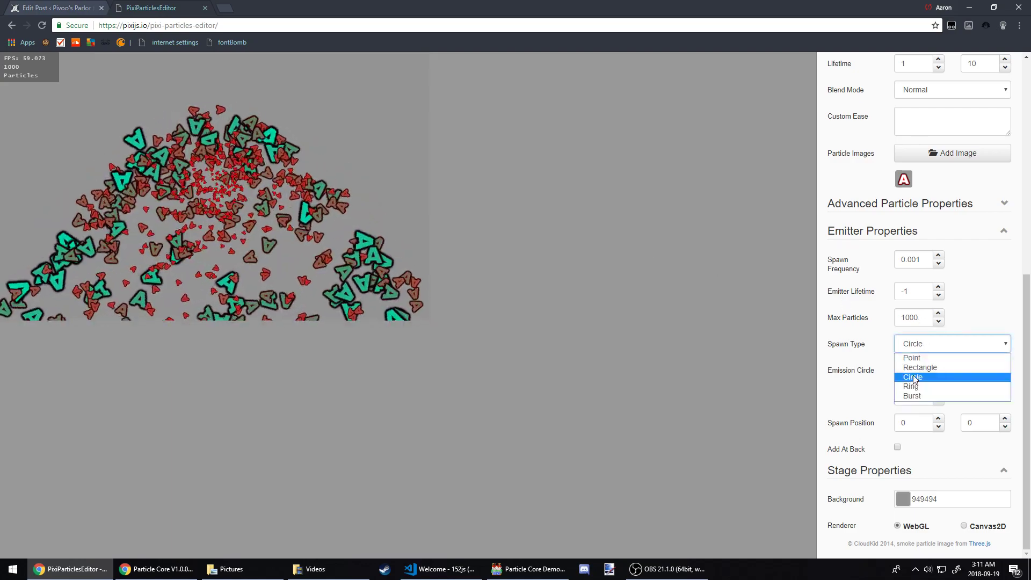
click(912, 387)
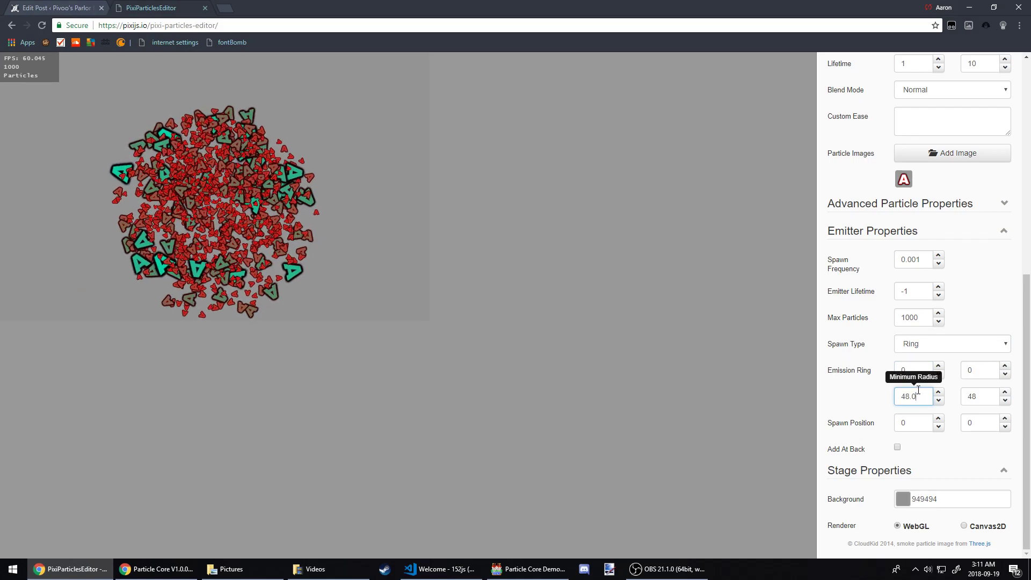
Step: Set the particles' starting and ending speed to 0 and both acceleration values to 0
scroll(913, 279, up, 8)
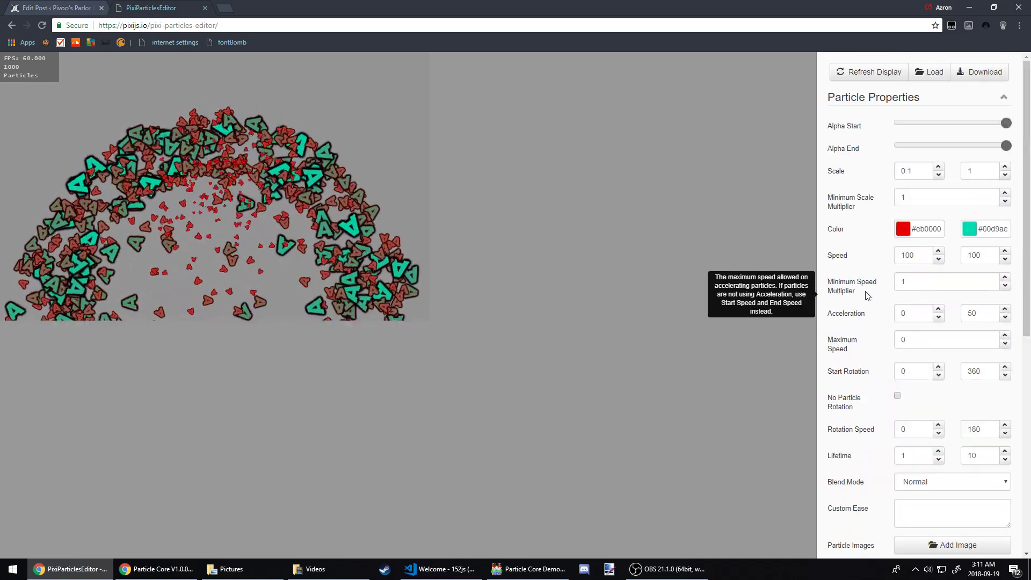
double_click(910, 256)
text(0)
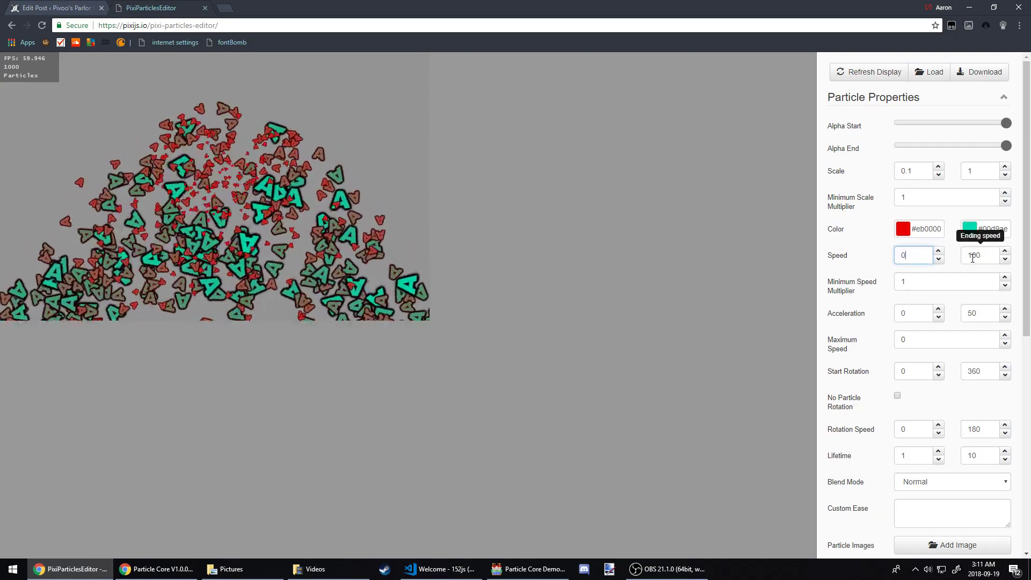
double_click(973, 256)
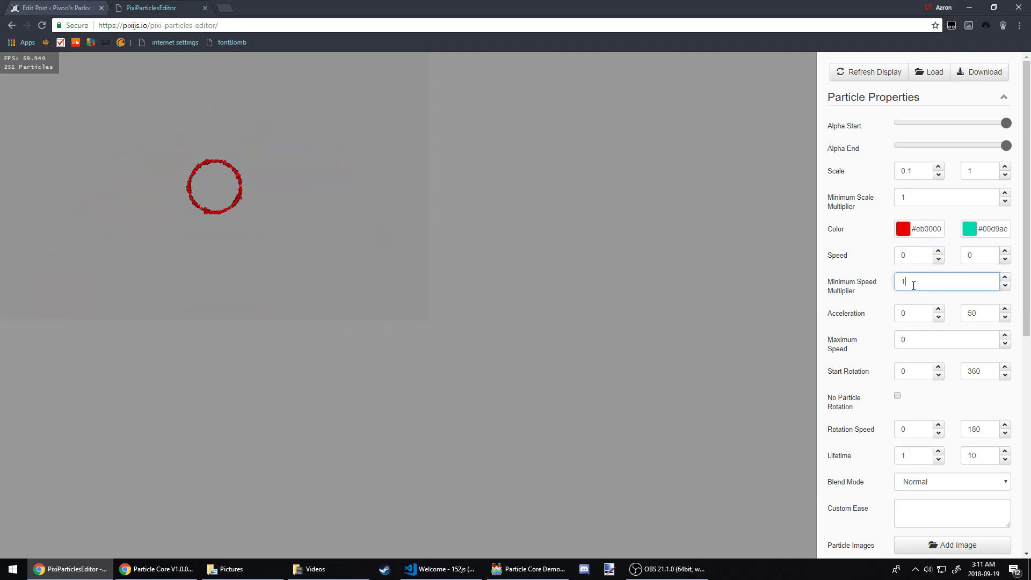
click(929, 312)
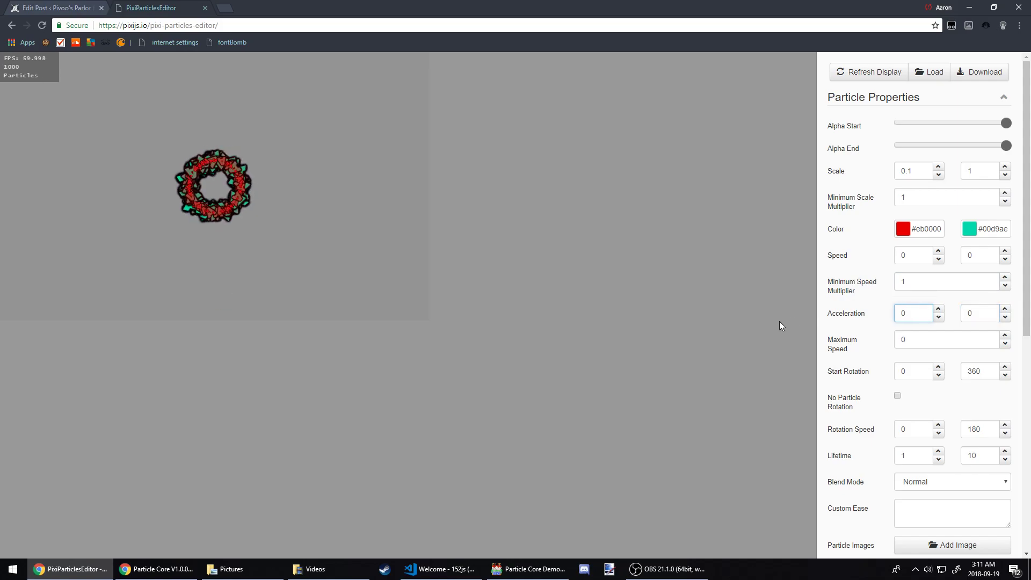
Step: Set the spawn type to Burst with a start angle of 90
scroll(897, 330, down, 8)
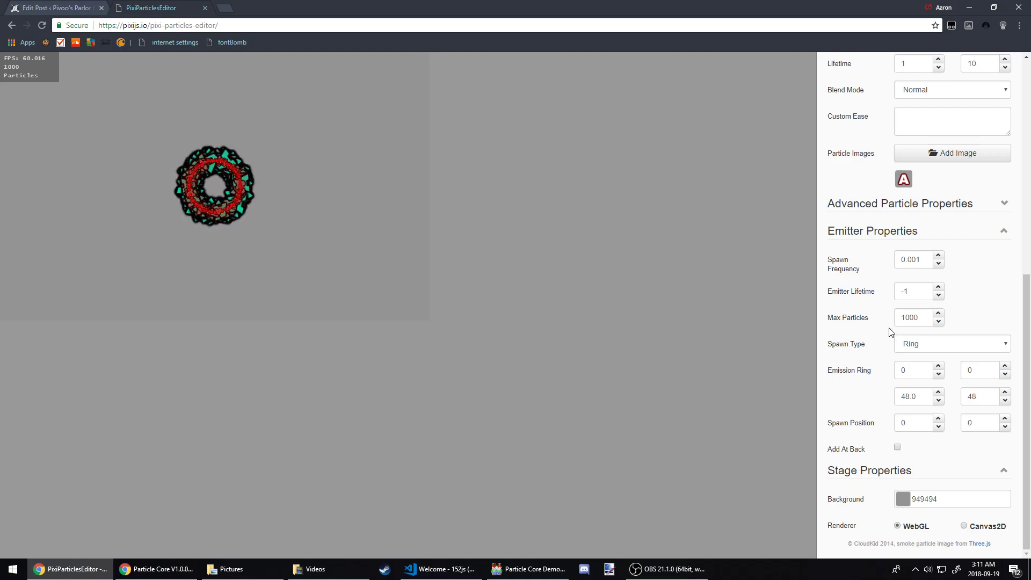
click(908, 343)
click(906, 396)
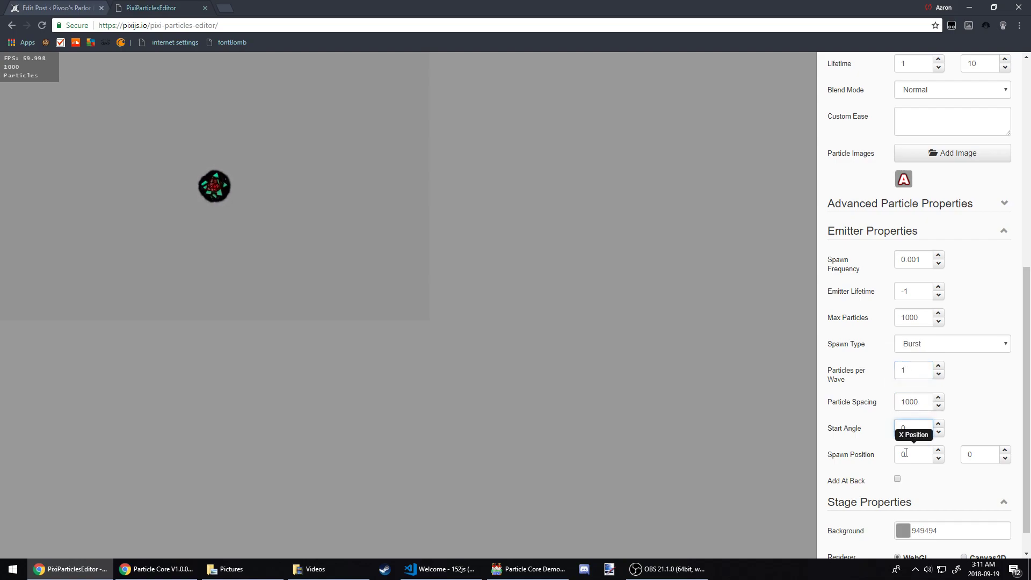
double_click(909, 430)
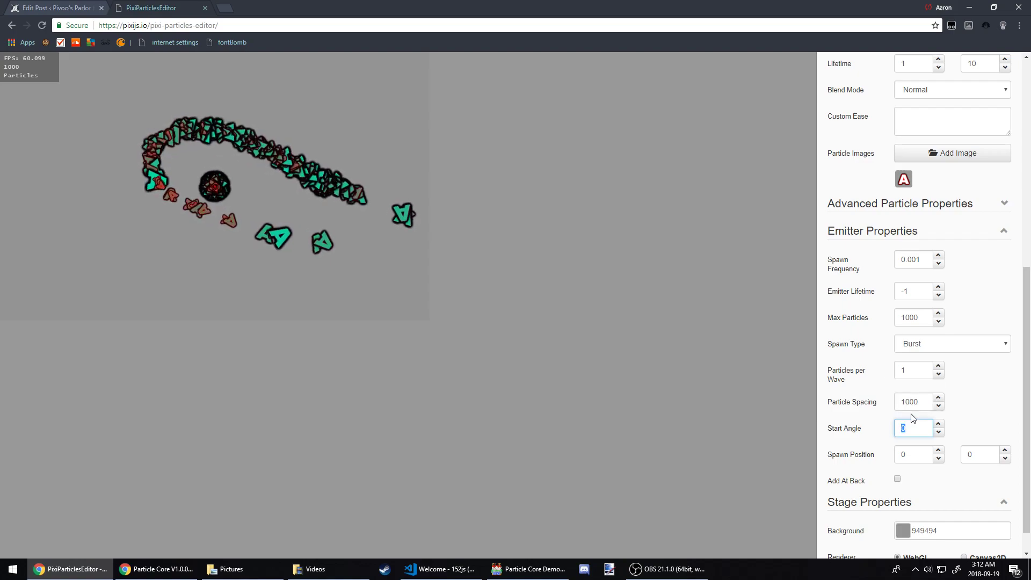
text(90)
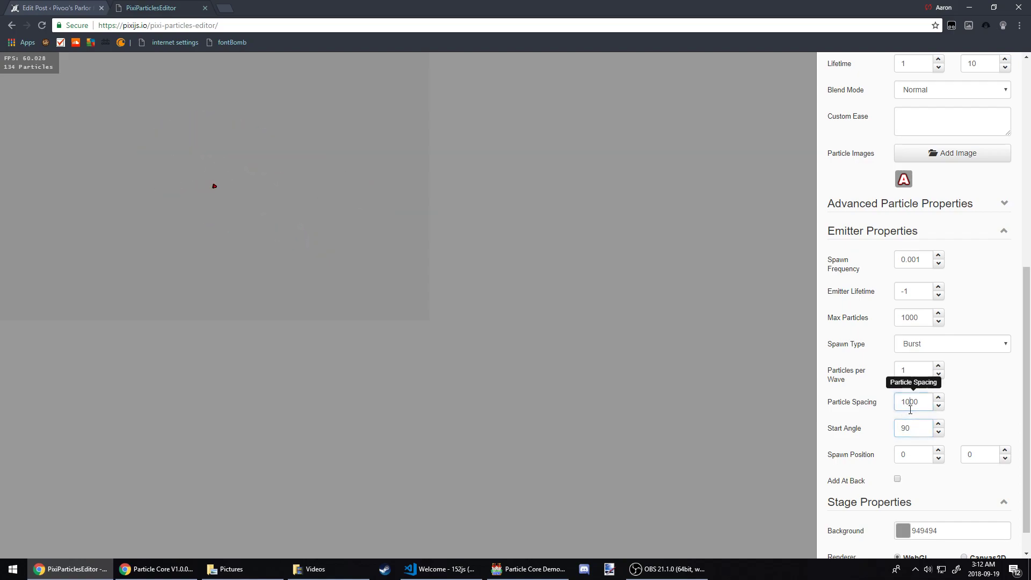
Step: Set the burst's particles per wave to 100 and the particle spacing to 10000
click(915, 377)
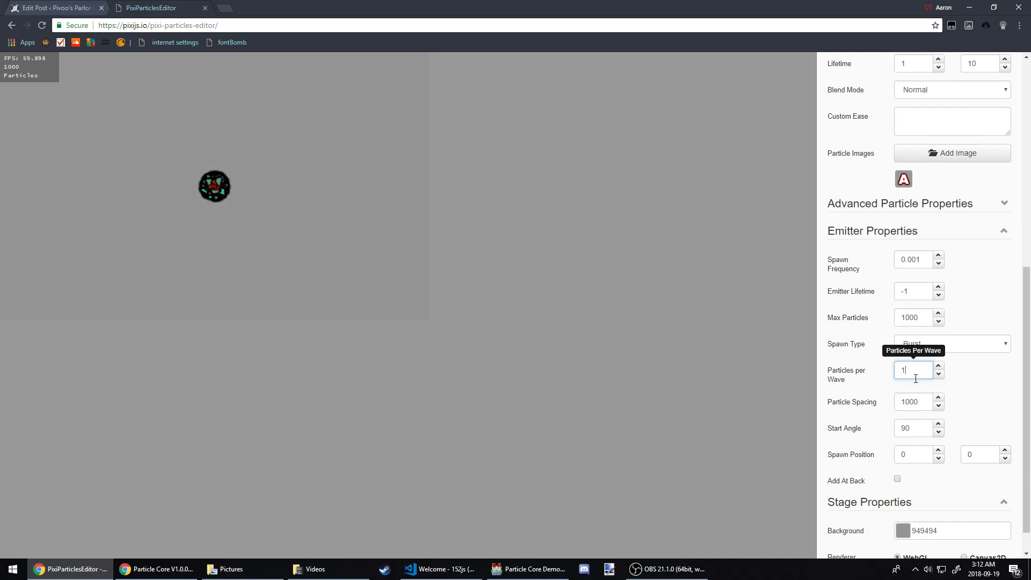
text(00)
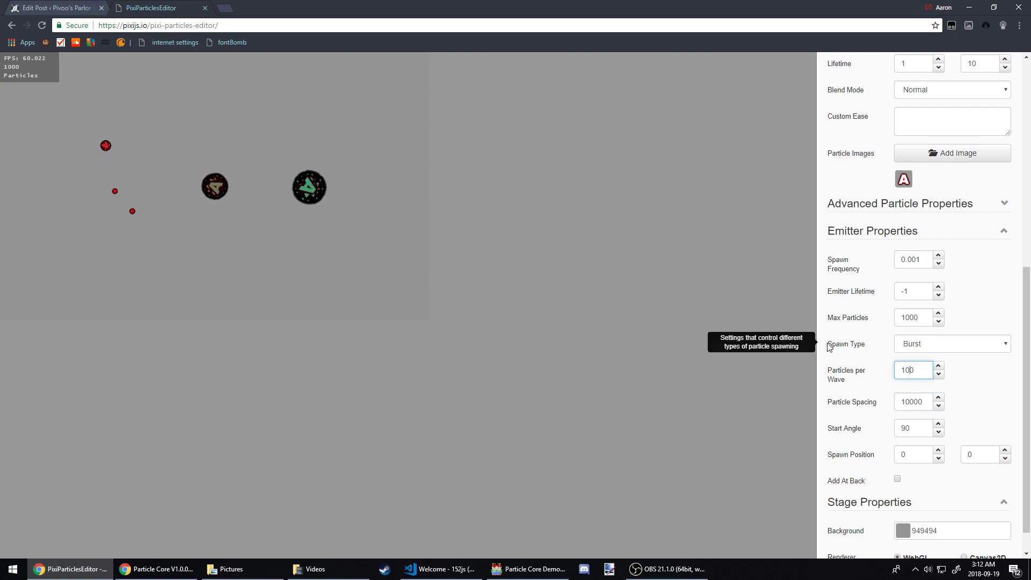
Step: Restore the particles per wave to 1 and try the Add At Back option
double_click(911, 370)
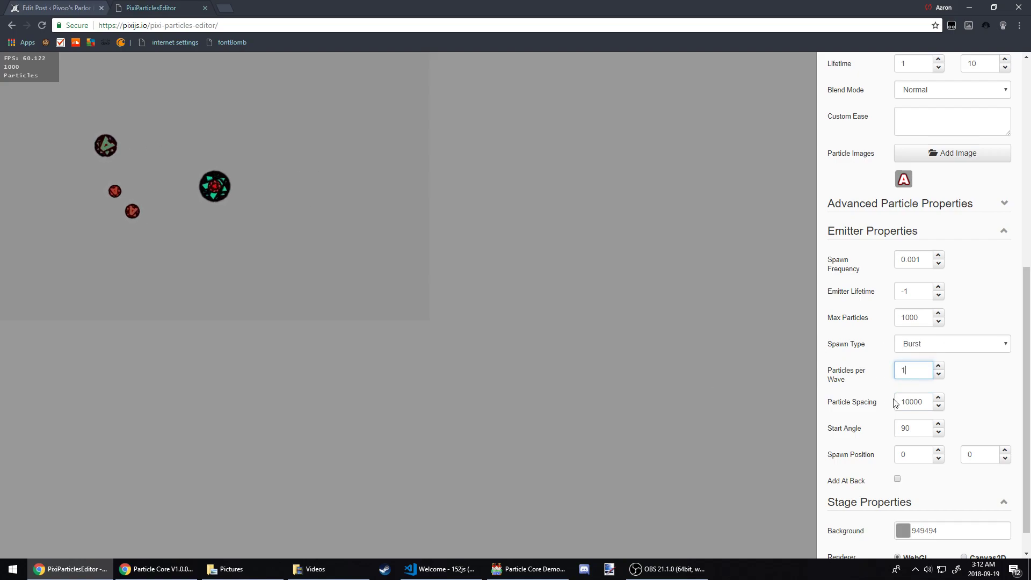
drag(917, 403, 912, 374)
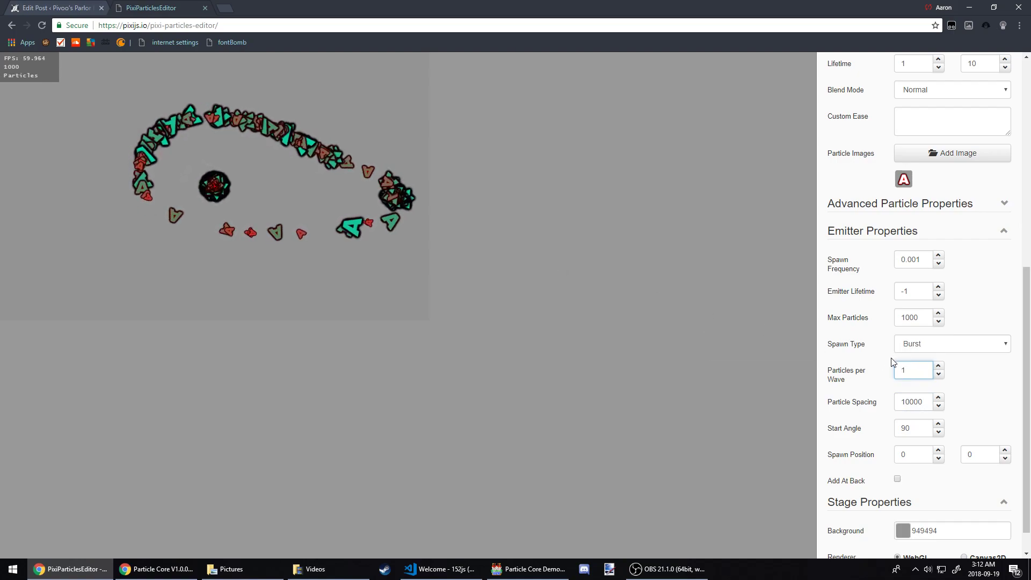
click(897, 479)
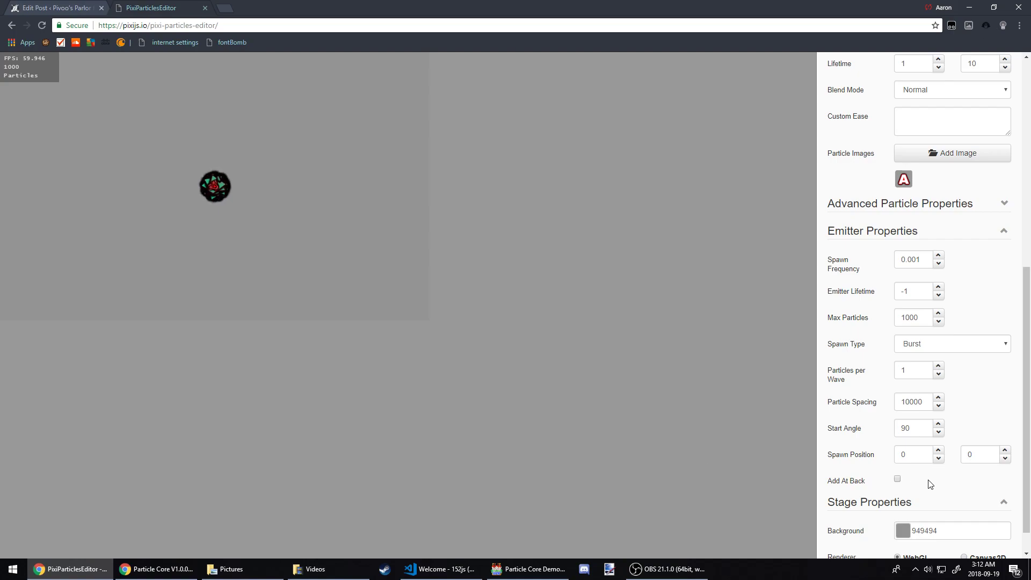
Step: Change the stage background colour to red, b81212
scroll(929, 482, down, 1)
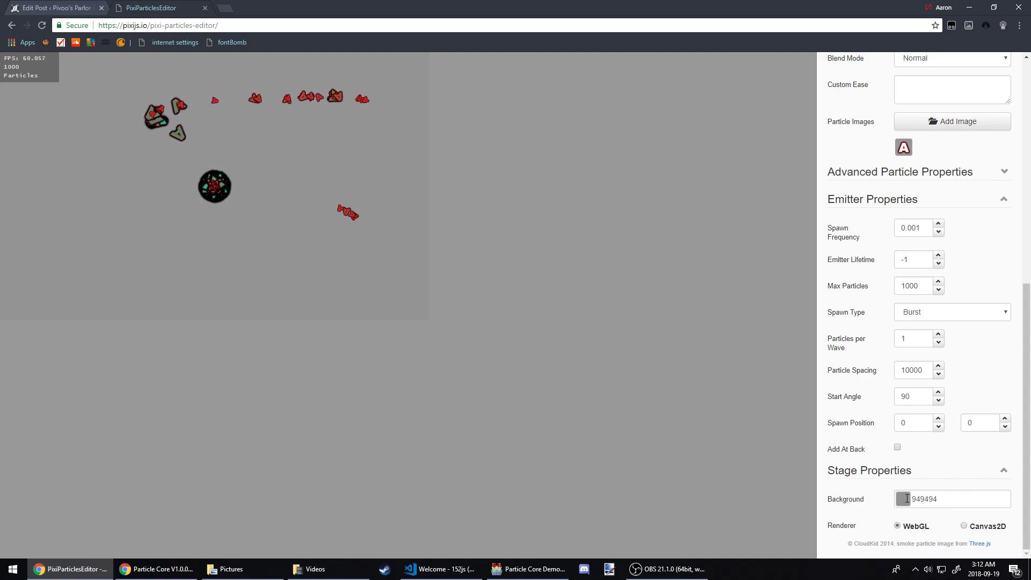
click(937, 499)
drag(925, 452, 990, 431)
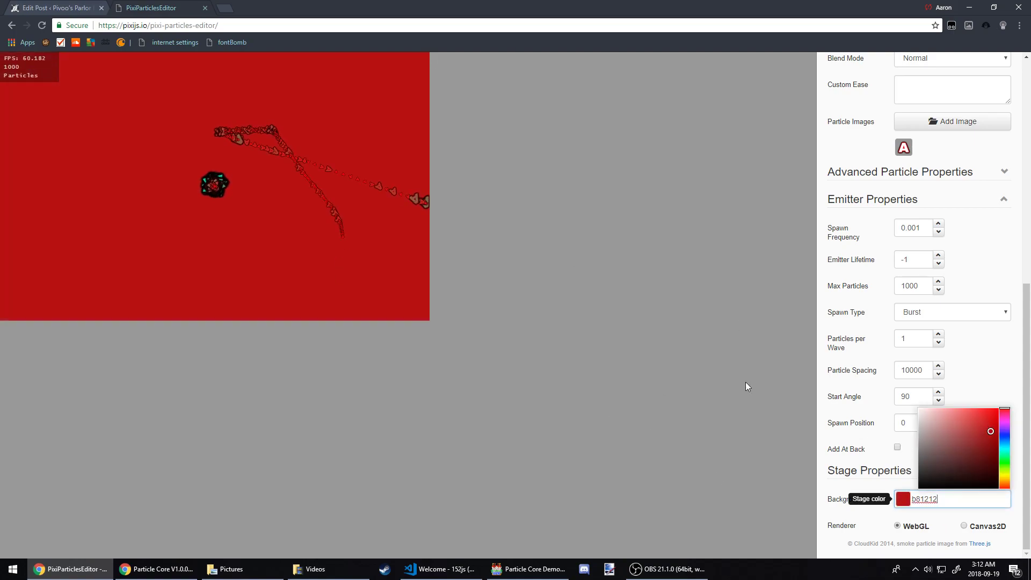